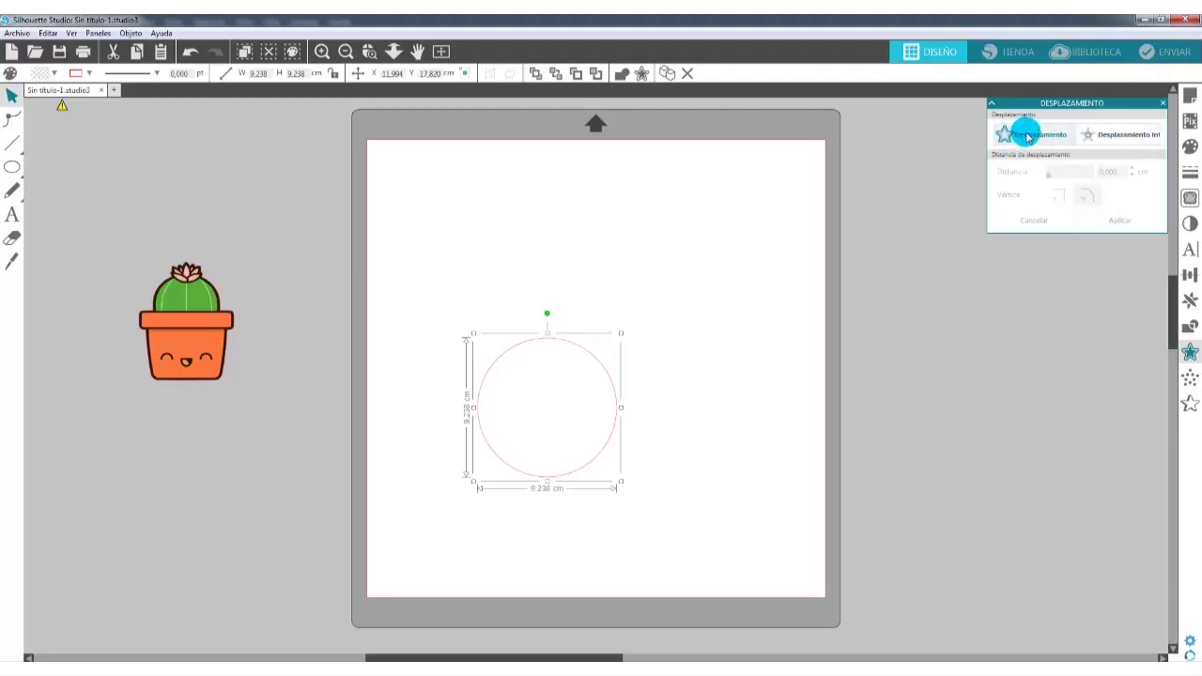
Create an external offset of the circle with rounded corners at a distance of 0.400 cm and apply it.
left_click(1027, 135)
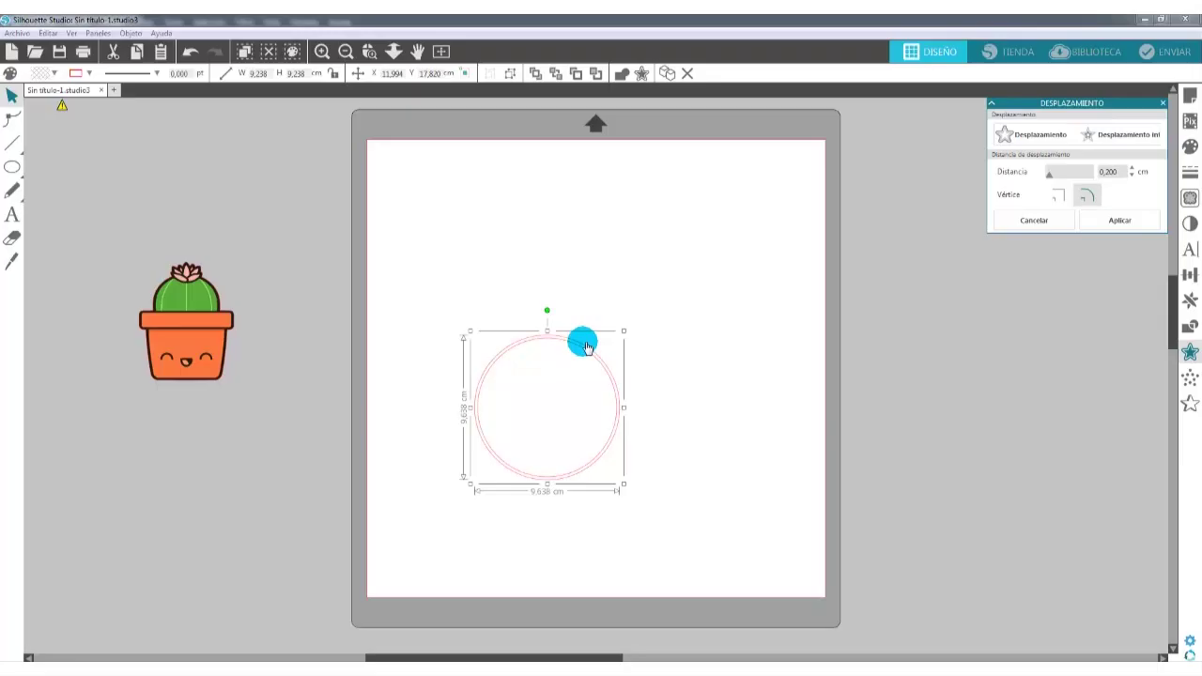
double_click(1121, 172)
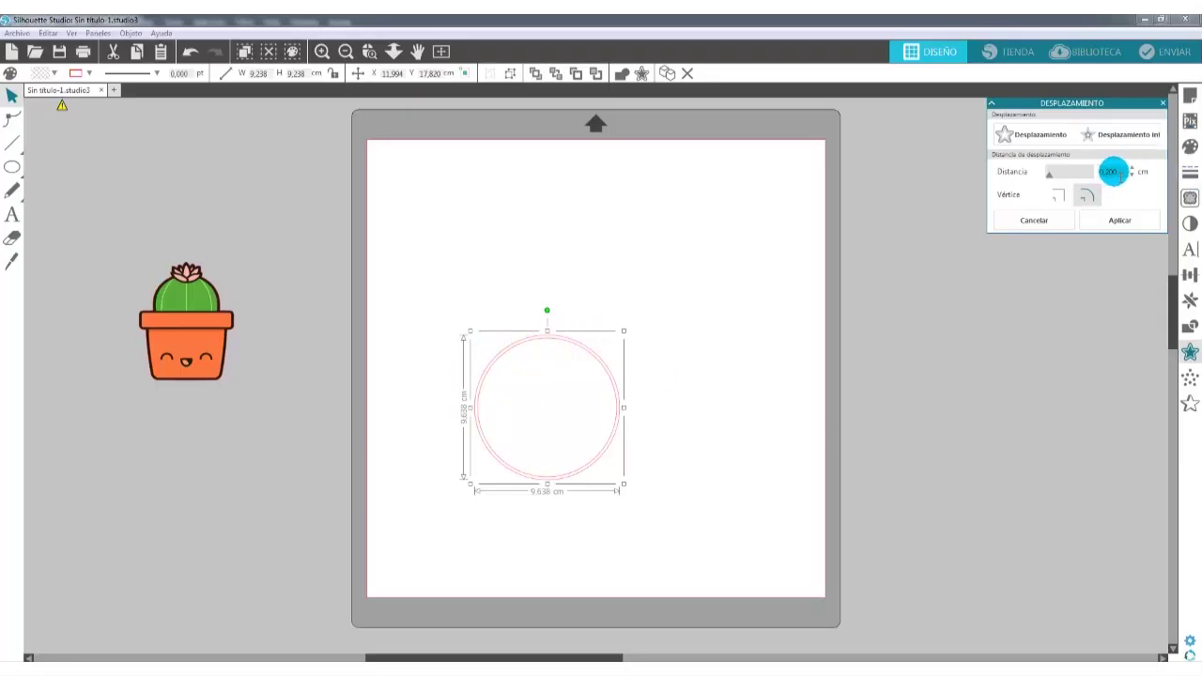
double_click(1107, 172)
left_click(1134, 172)
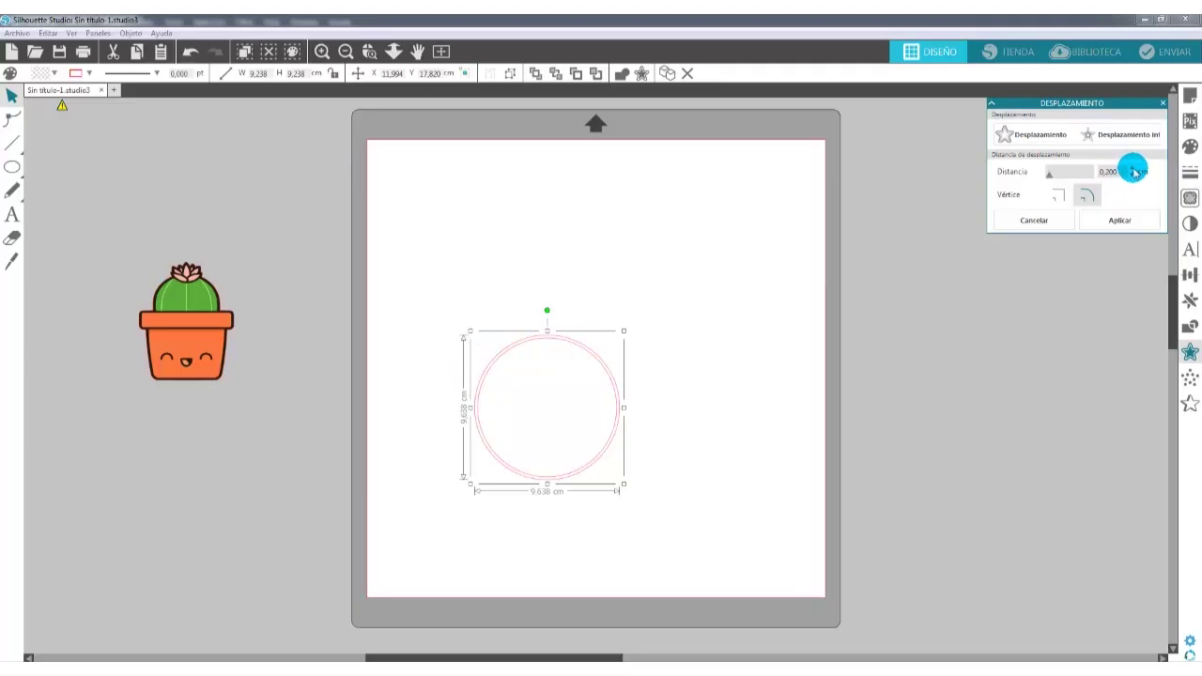
left_click(1132, 170)
left_click(1132, 170)
left_click(1131, 169)
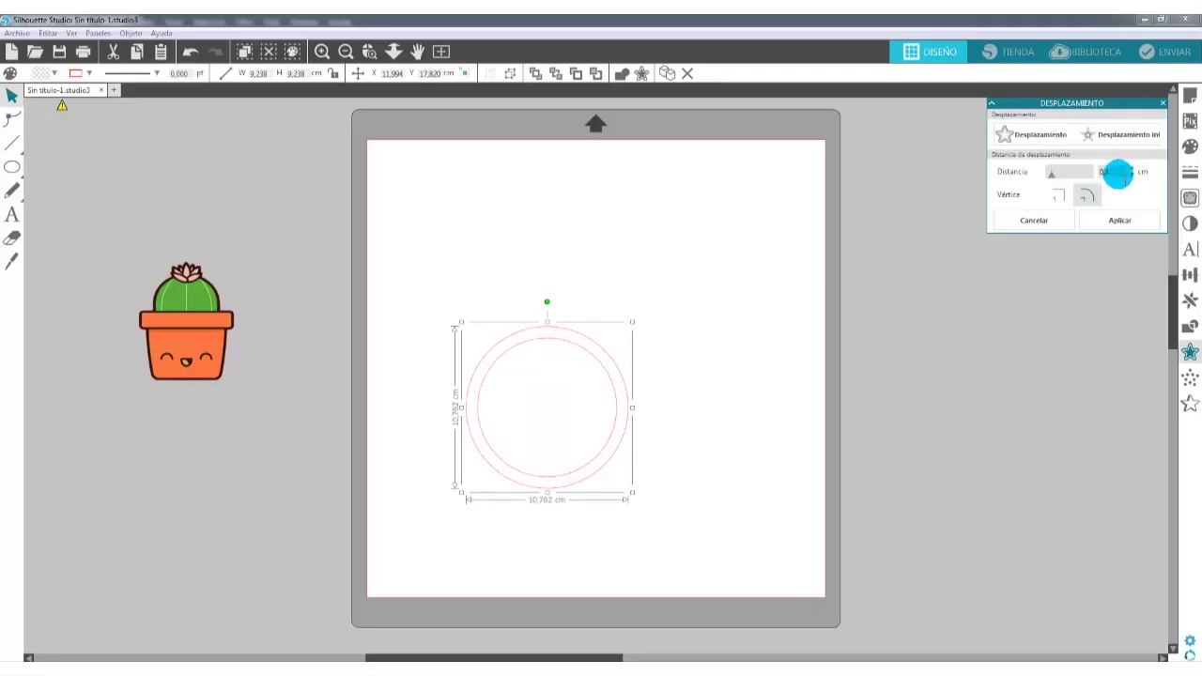
type("0,400")
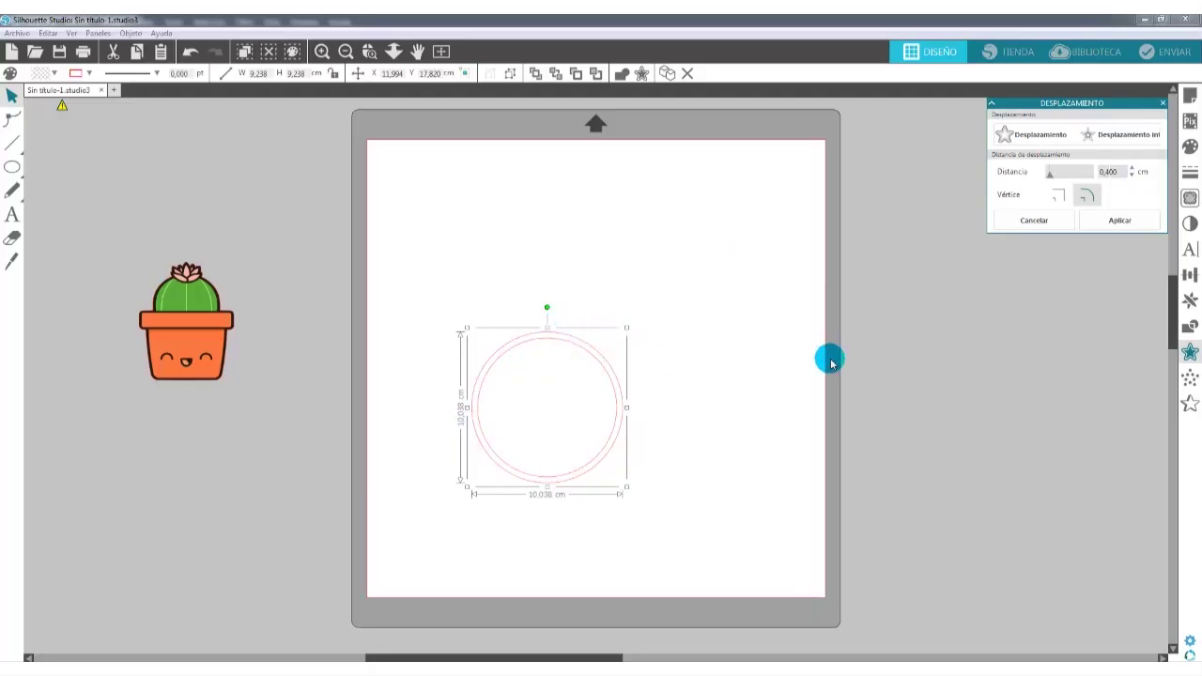
left_click(1119, 220)
Move the circle and its offset together toward the left edge of the page and deselect them.
left_click_drag(692, 259, 402, 550)
left_click_drag(515, 472, 435, 442)
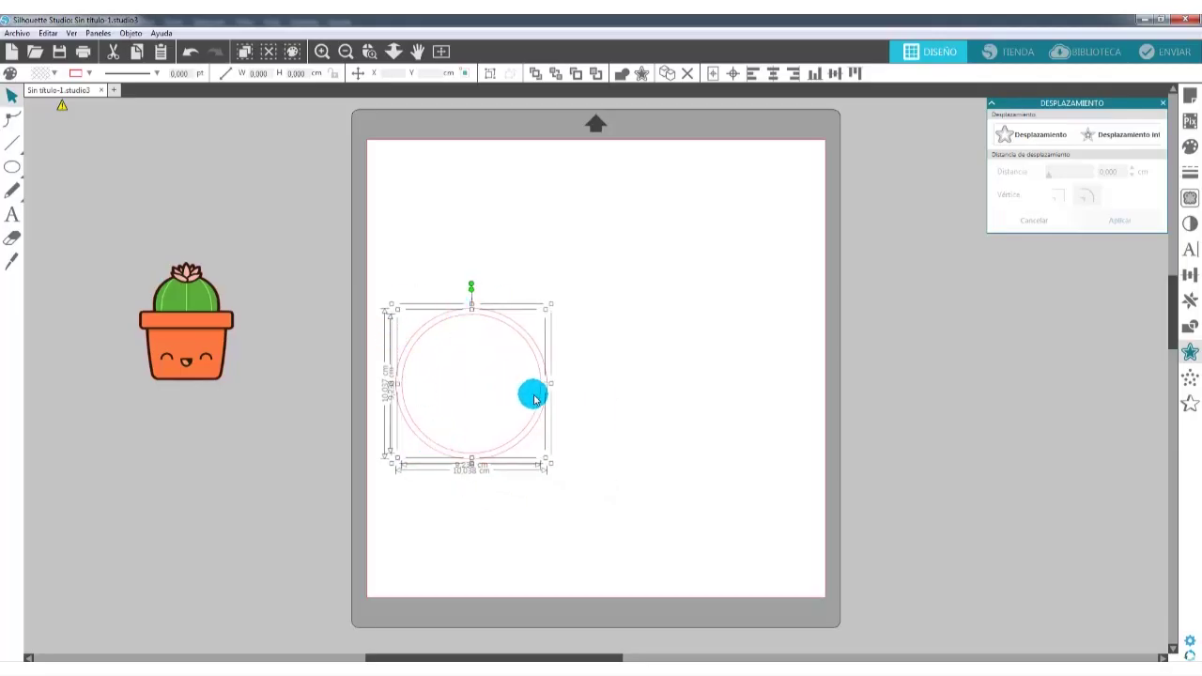
left_click(618, 411)
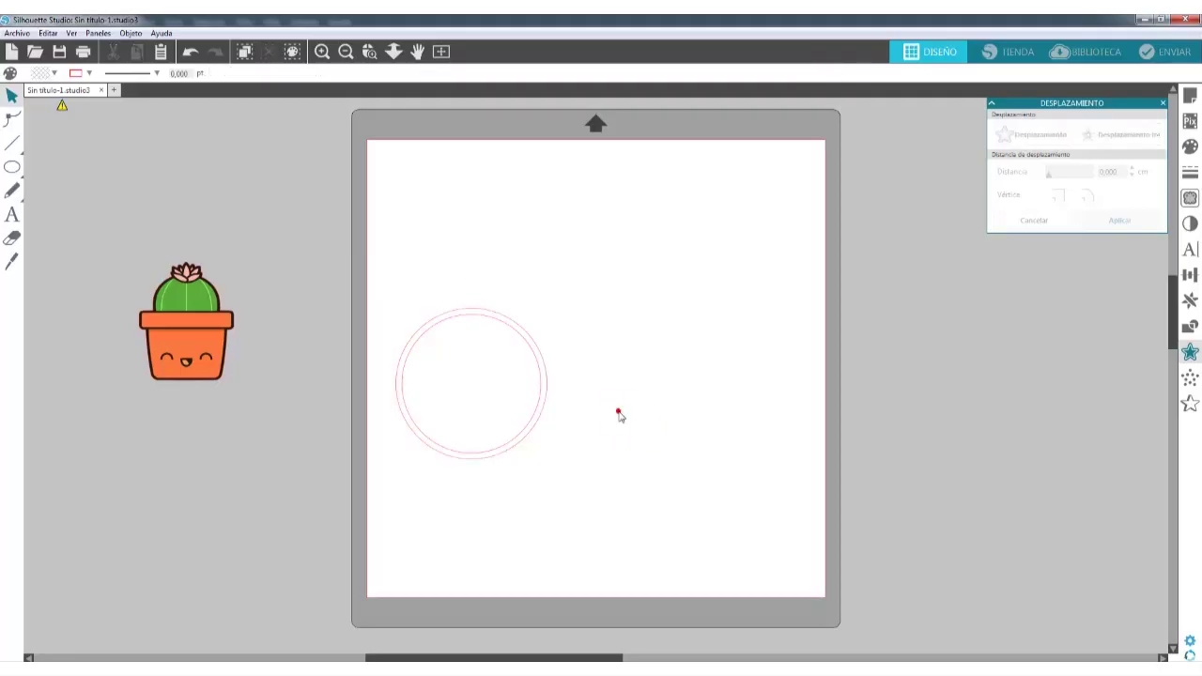
Place a copy of the inner circle right of the pair and add a scaled duplicate about 10.07 cm wide around it.
left_click_drag(464, 316, 690, 373)
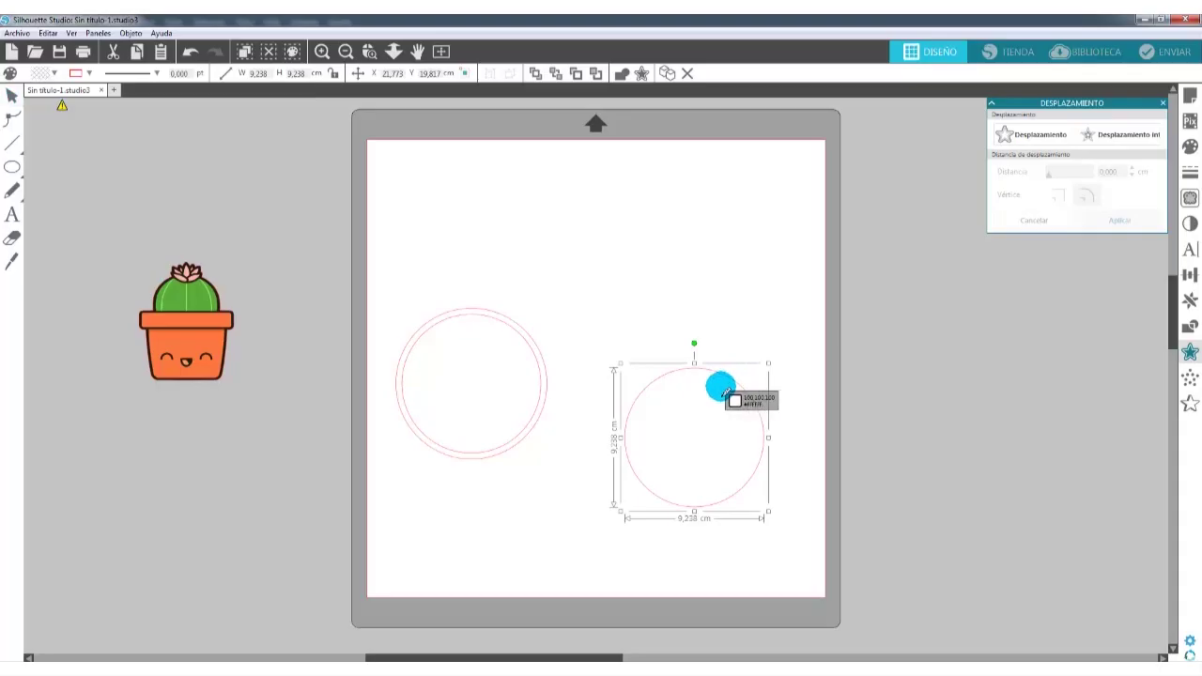
left_click_drag(770, 362, 776, 357)
left_click(818, 294)
Delete the copied circle and its scaled duplicate from the right half of the page.
left_click_drag(800, 309, 610, 539)
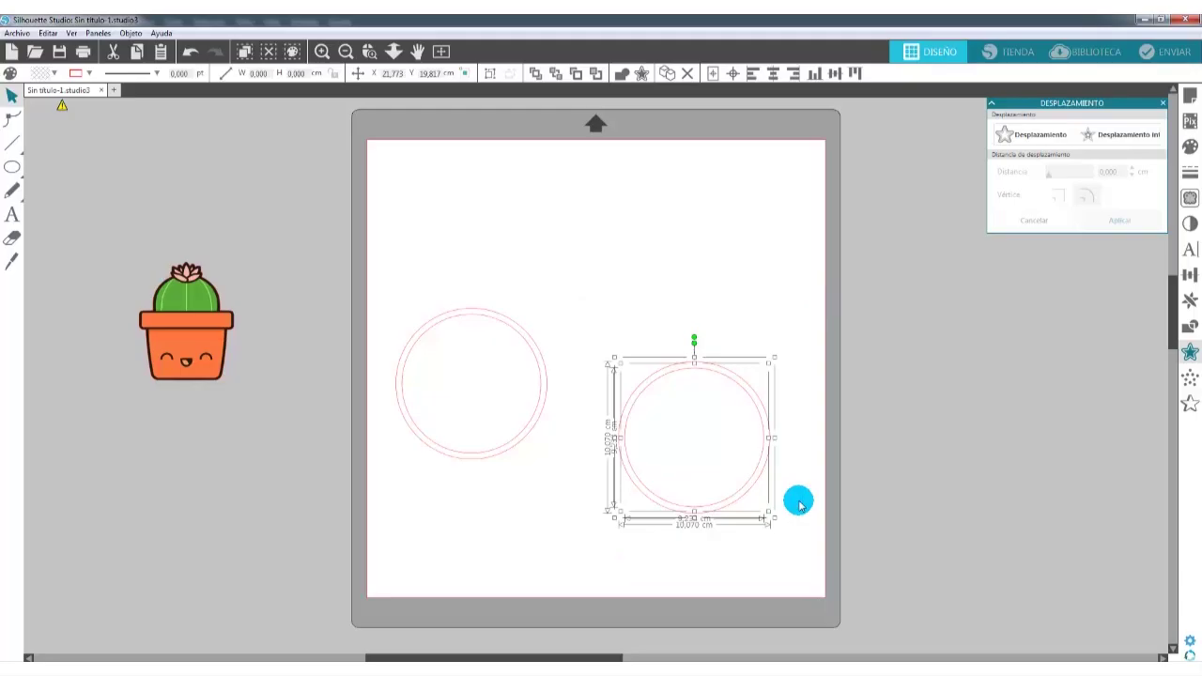
key("Delete")
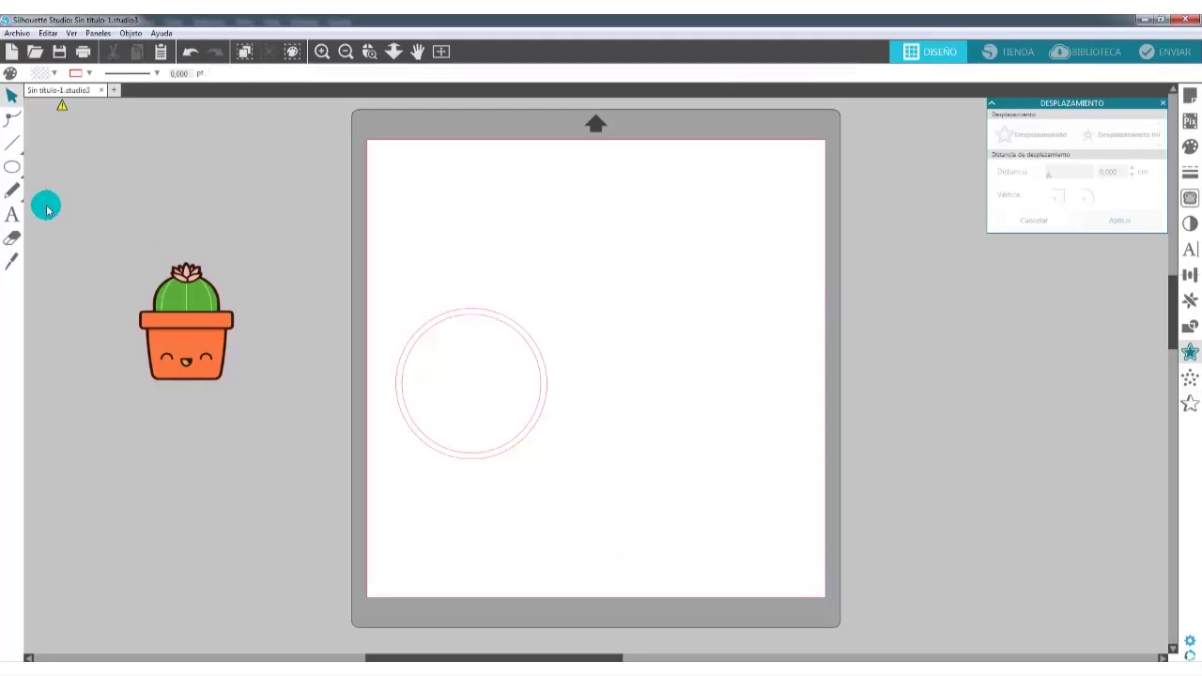
Draw an ellipse about 8.28 × 2.46 cm, with a duplicate below it and an enlarged copy about 9.45 × 2.80 cm around the upper one.
mouse_move(12, 166)
left_click(84, 167)
left_click_drag(633, 239, 738, 382)
left_click(708, 284)
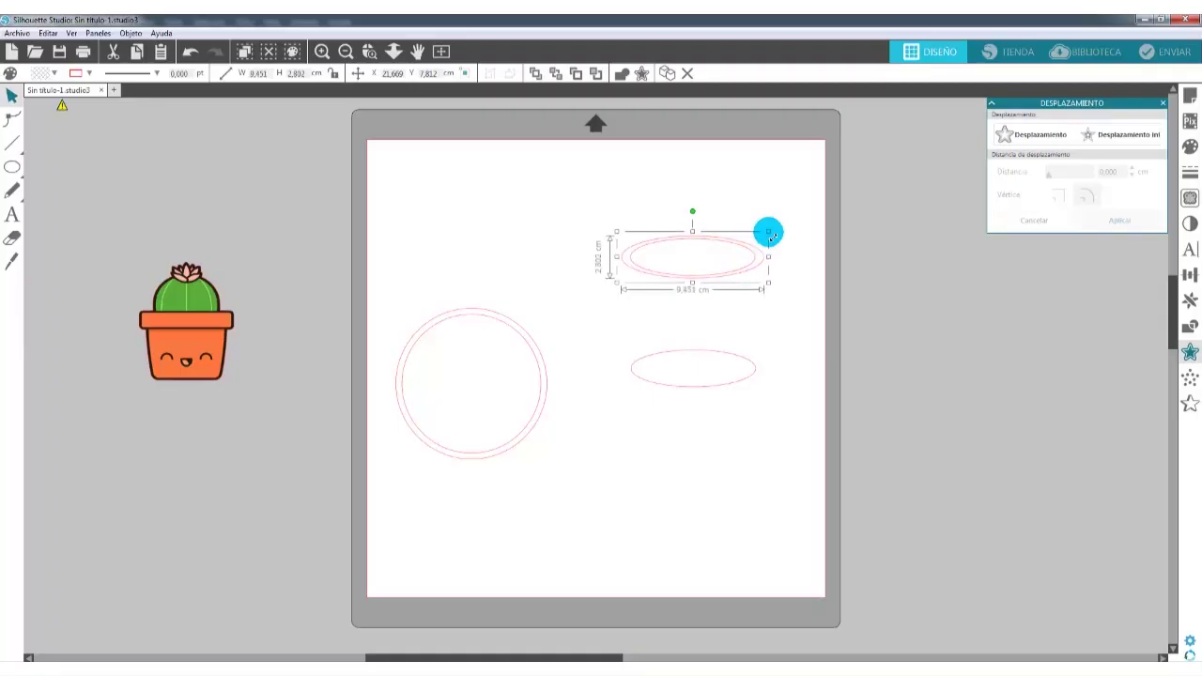
Create an external offset of the lower ellipse at a distance of 0.381 cm.
left_click(729, 357)
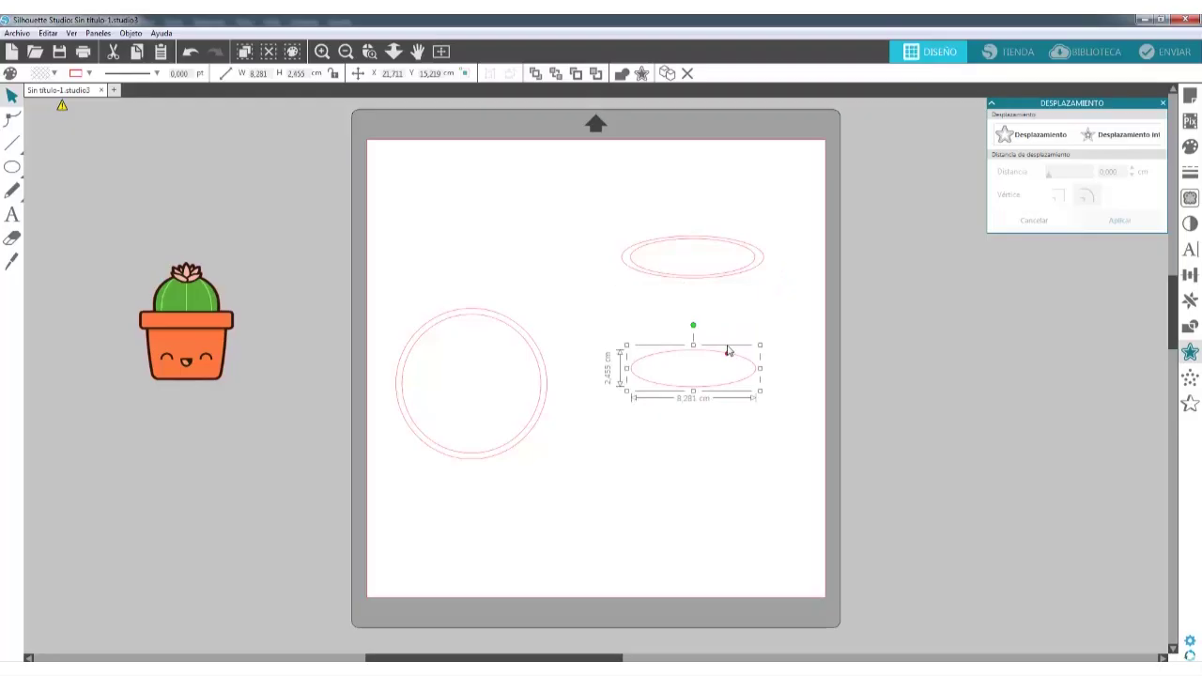
left_click(1031, 136)
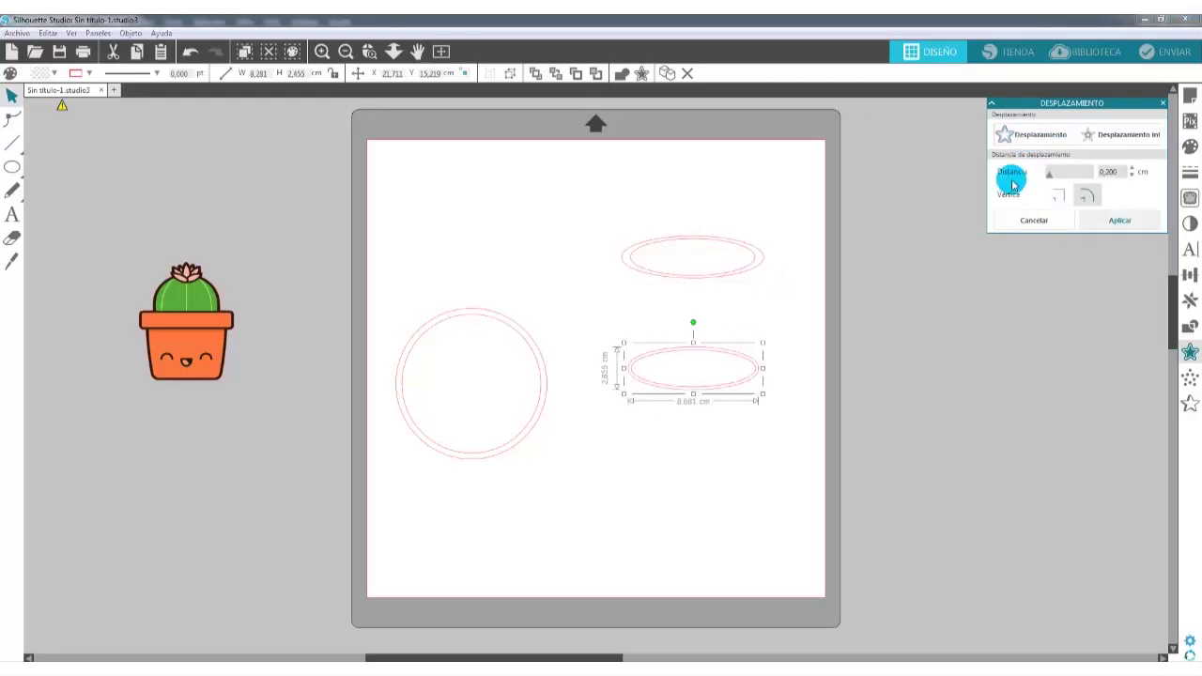
left_click(1133, 171)
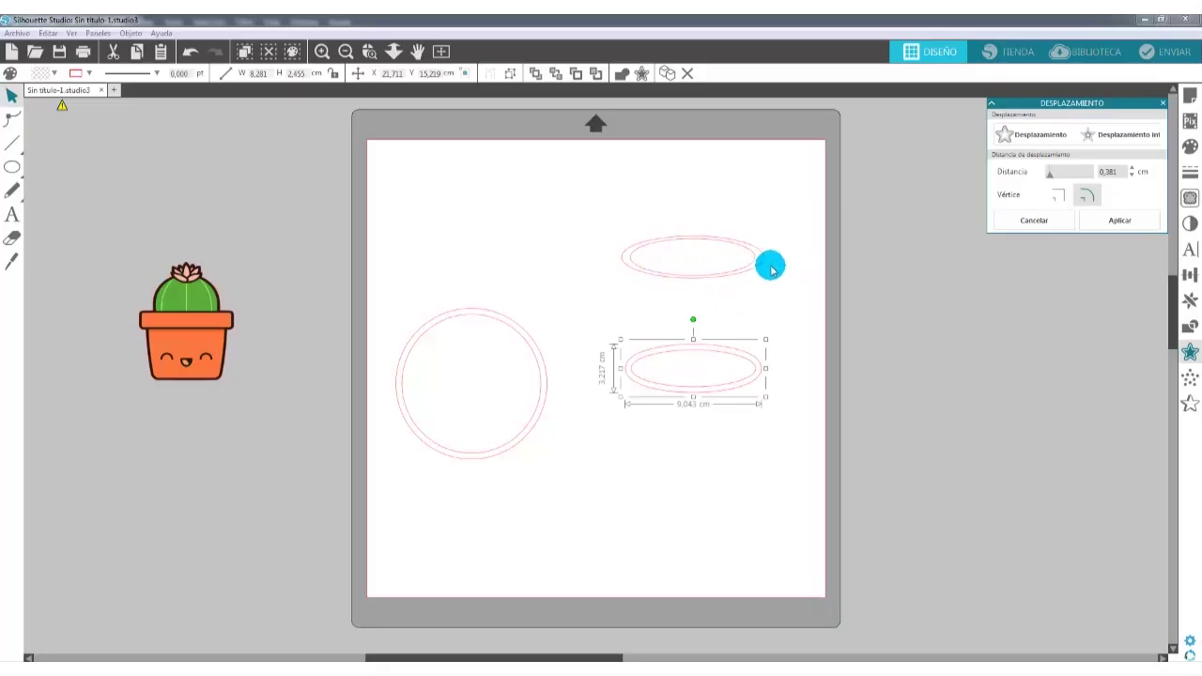
left_click(823, 169)
Delete all the ellipses and their surrounding outlines.
left_click_drag(823, 154, 586, 486)
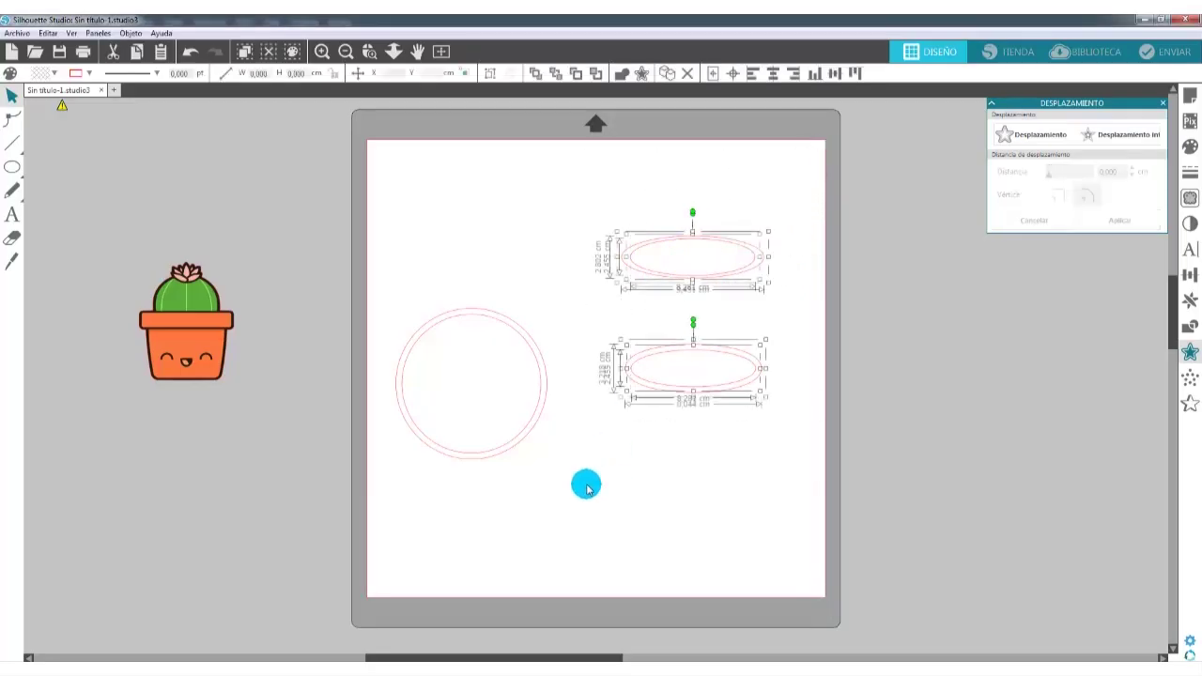
key("Delete")
Create an internal offset of the inner circle at a distance of 0.381 cm and apply it.
left_click(472, 325)
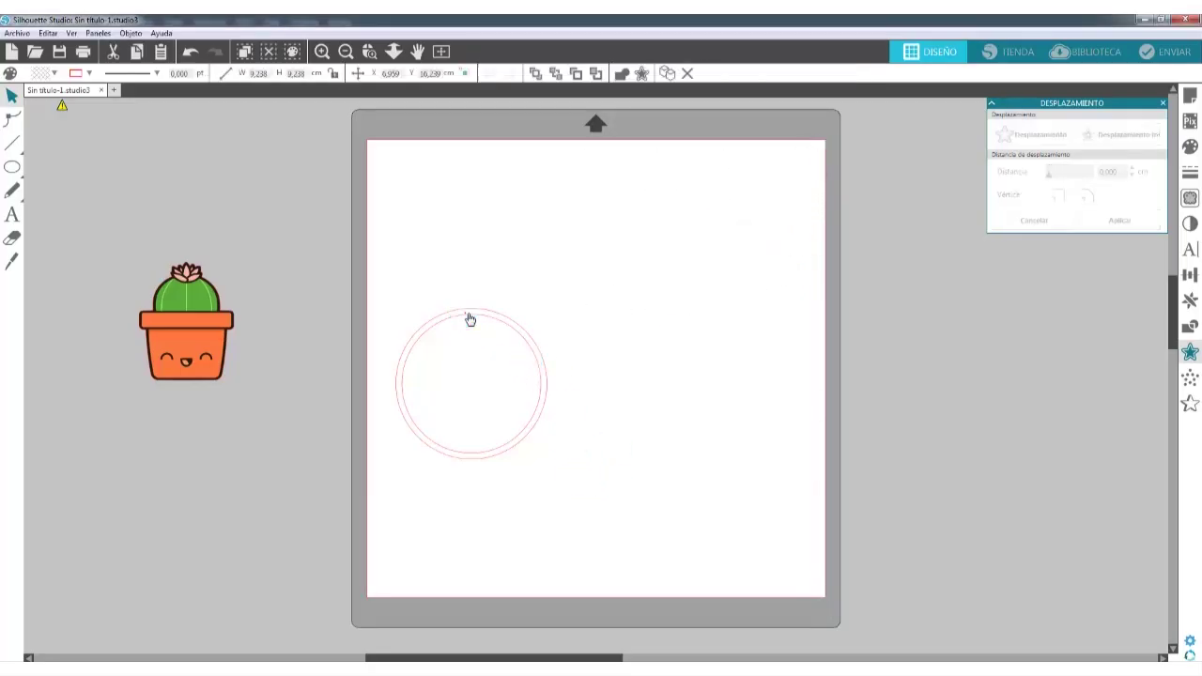
left_click(1118, 136)
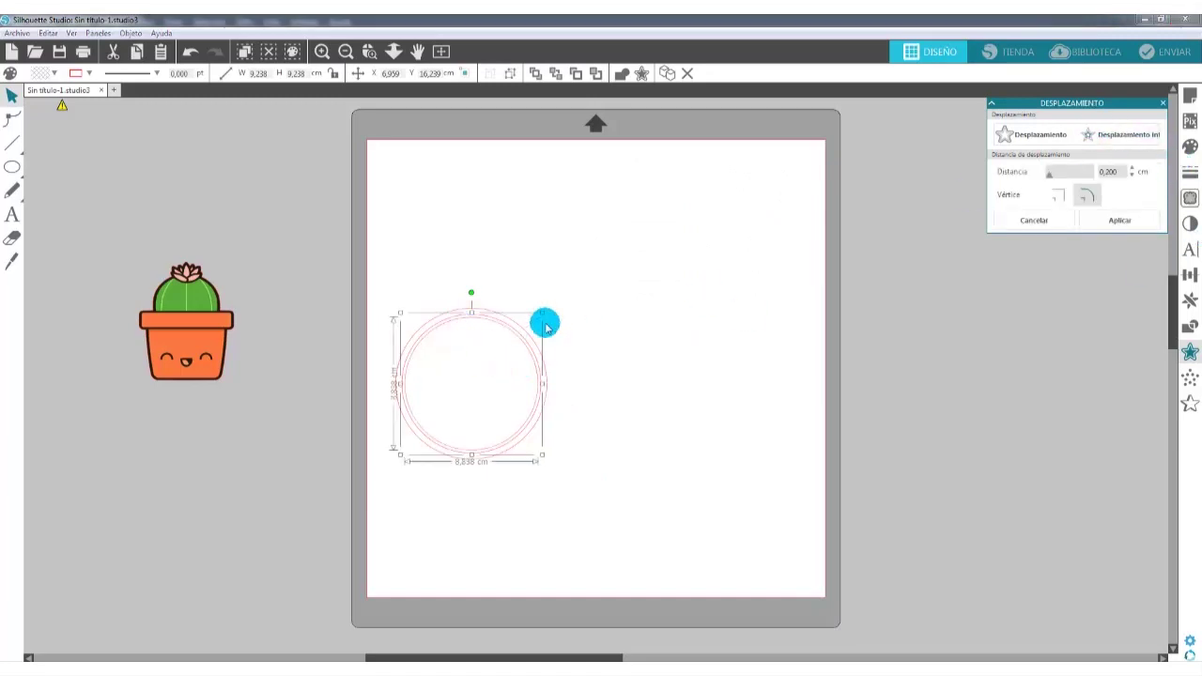
left_click(1132, 168)
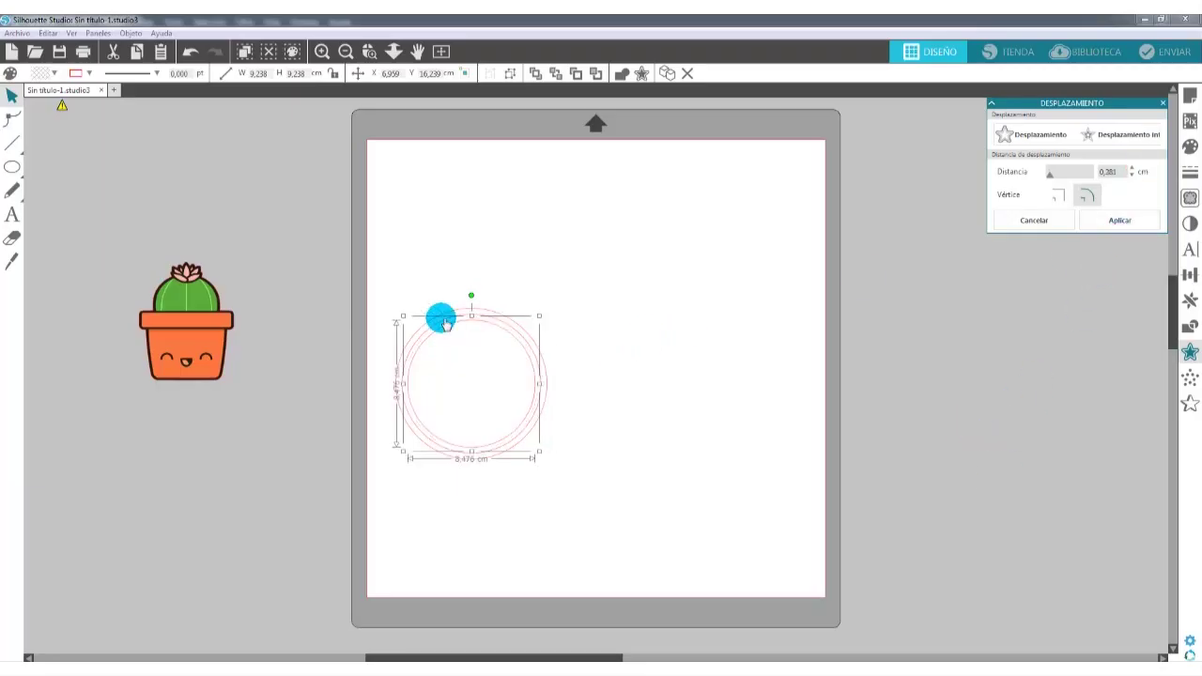
left_click(1122, 221)
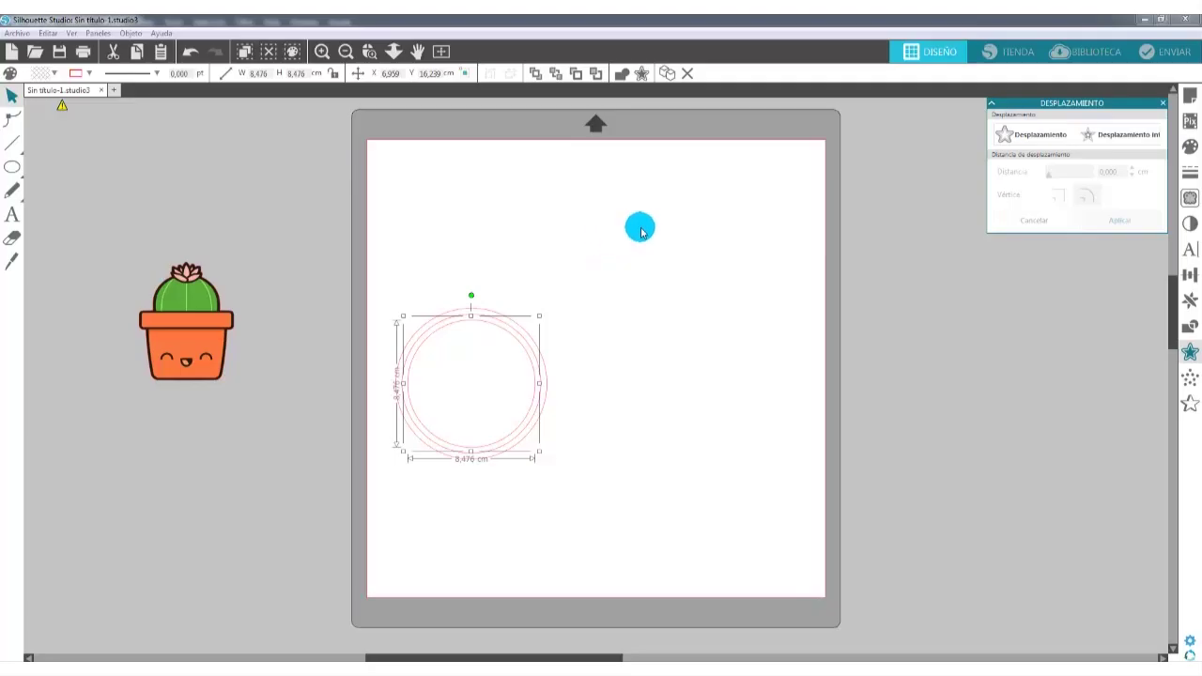
Delete the three concentric circles to leave the page empty.
left_click_drag(582, 228, 347, 520)
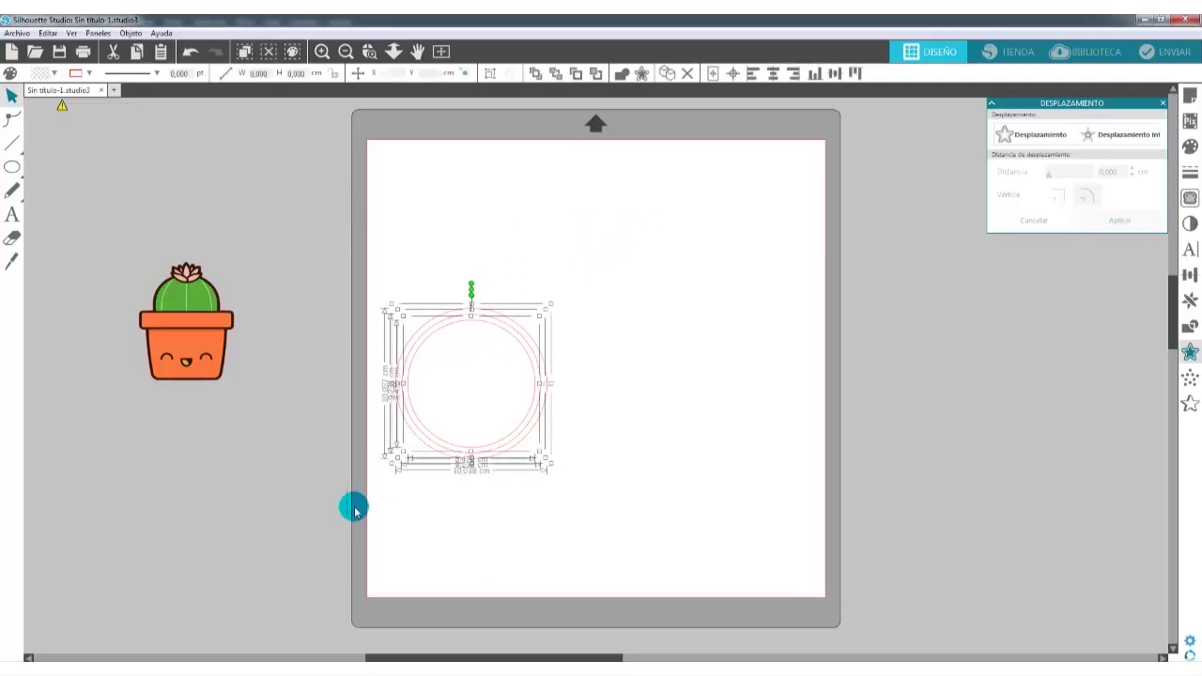
key("Delete")
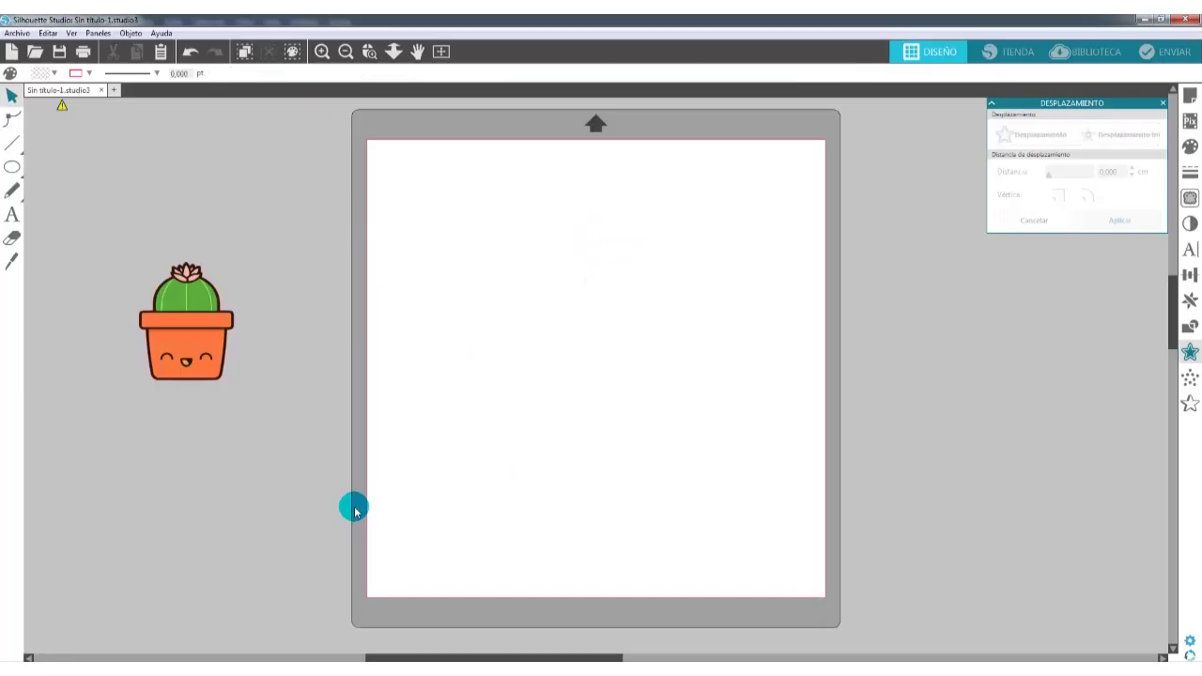
Add the text "Viajar" to the page and enlarge it to about 18.2 cm wide.
left_click(9, 218)
left_click(440, 330)
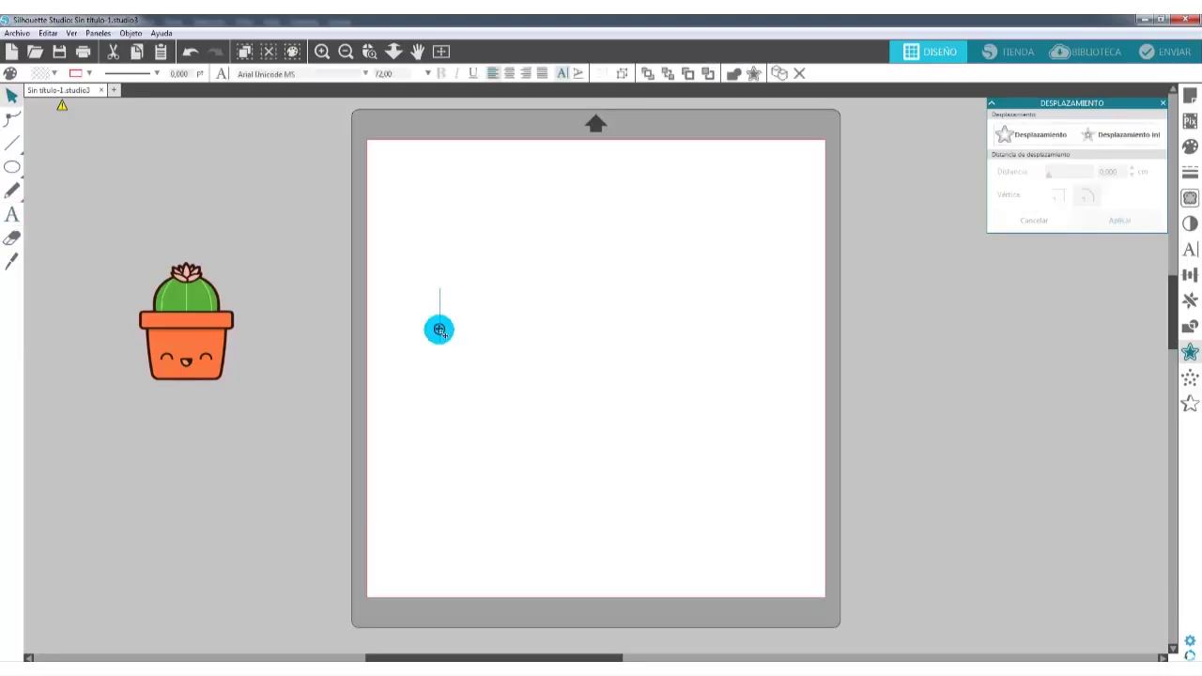
type("Viajar")
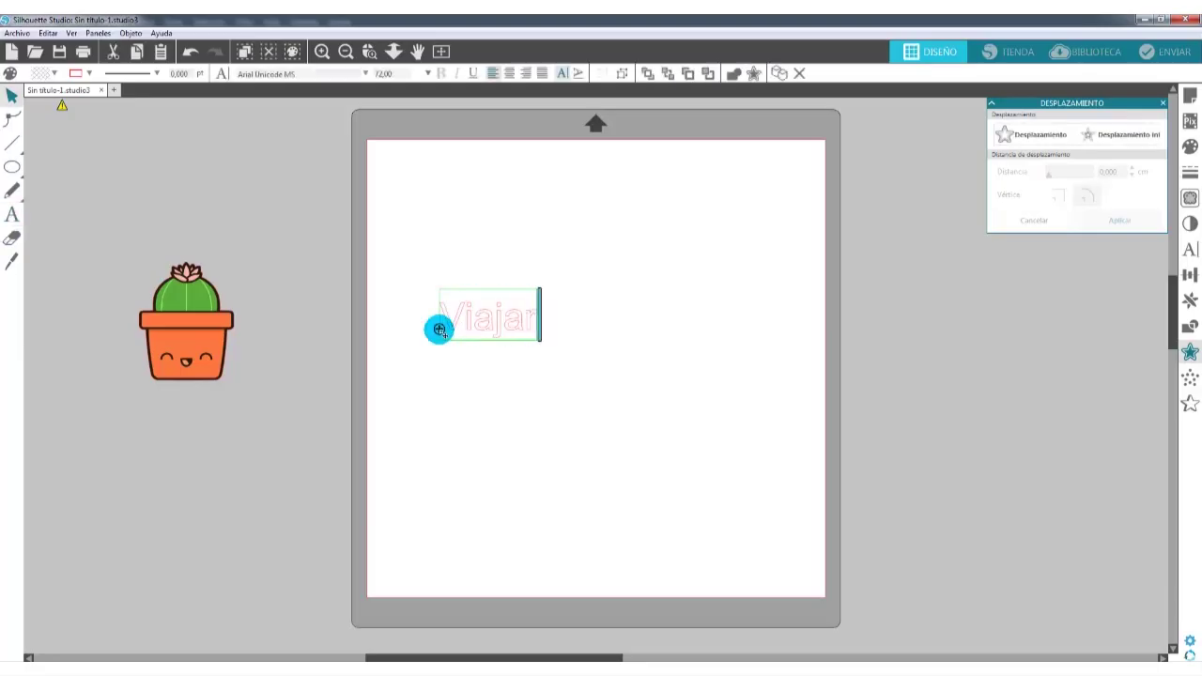
left_click(491, 382)
left_click_drag(541, 347, 699, 474)
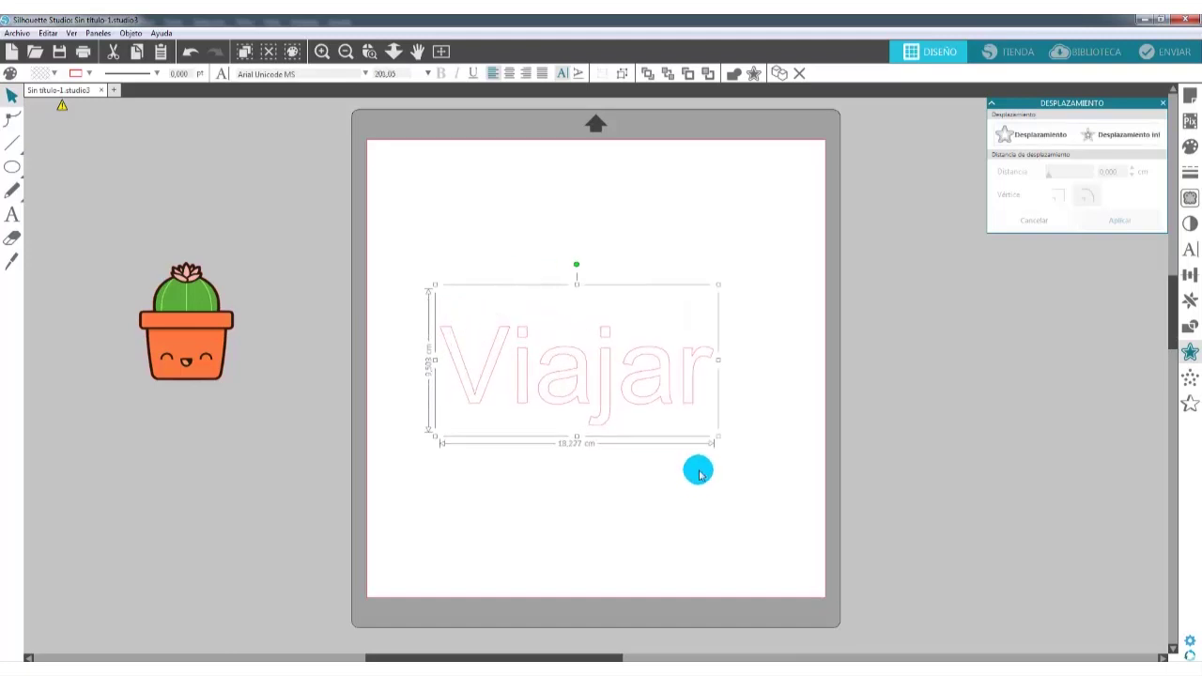
Change the "Viajar" text to the Bring Heart font and enlarge it to about 259.5 pt.
left_click(1189, 249)
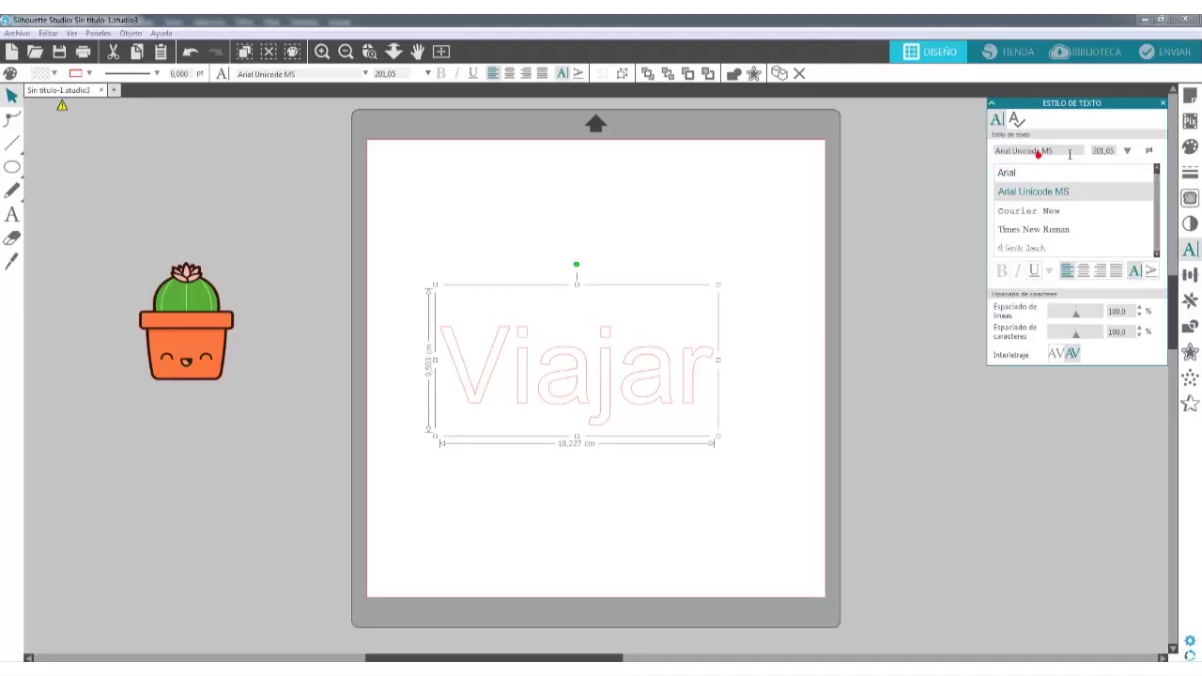
type("backtoschool")
left_click(917, 150)
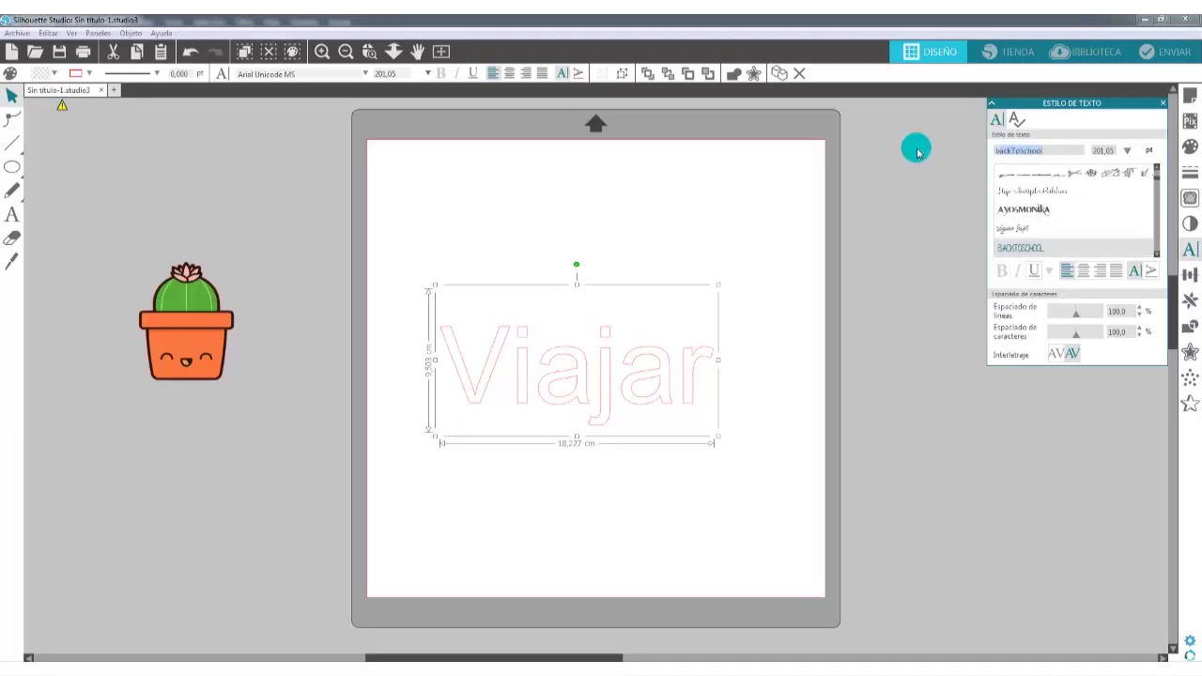
key("Down")
key("Down")
key("Down")
key("Down")
key("Return")
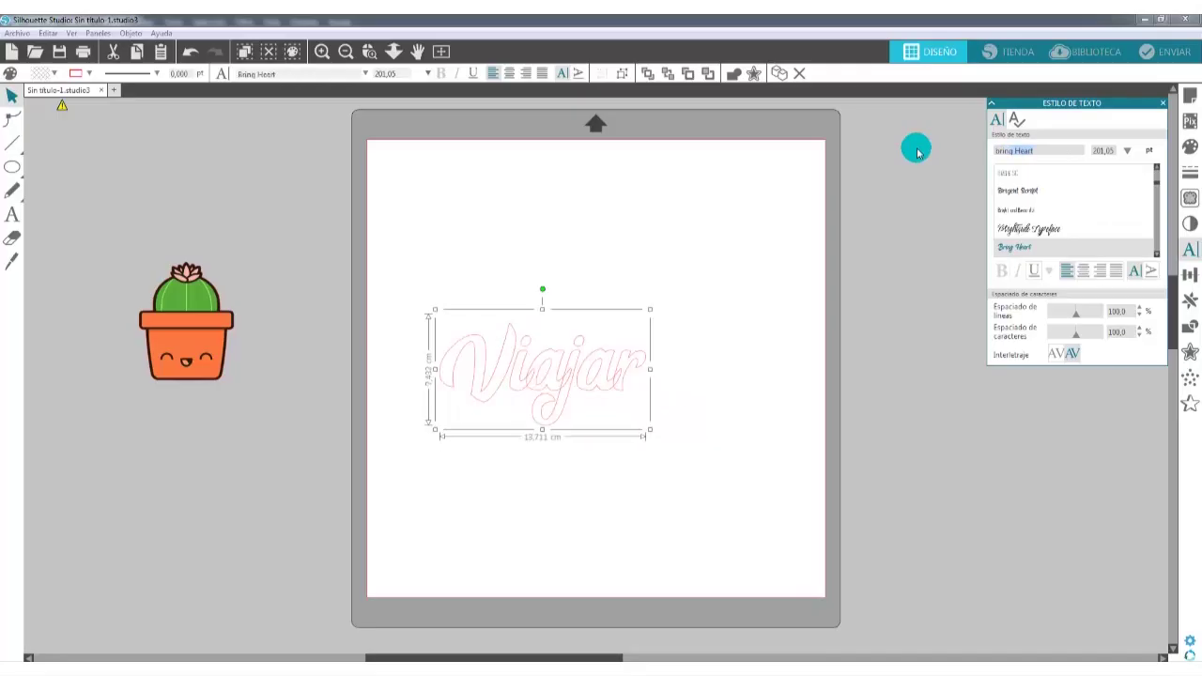
left_click_drag(648, 429, 700, 481)
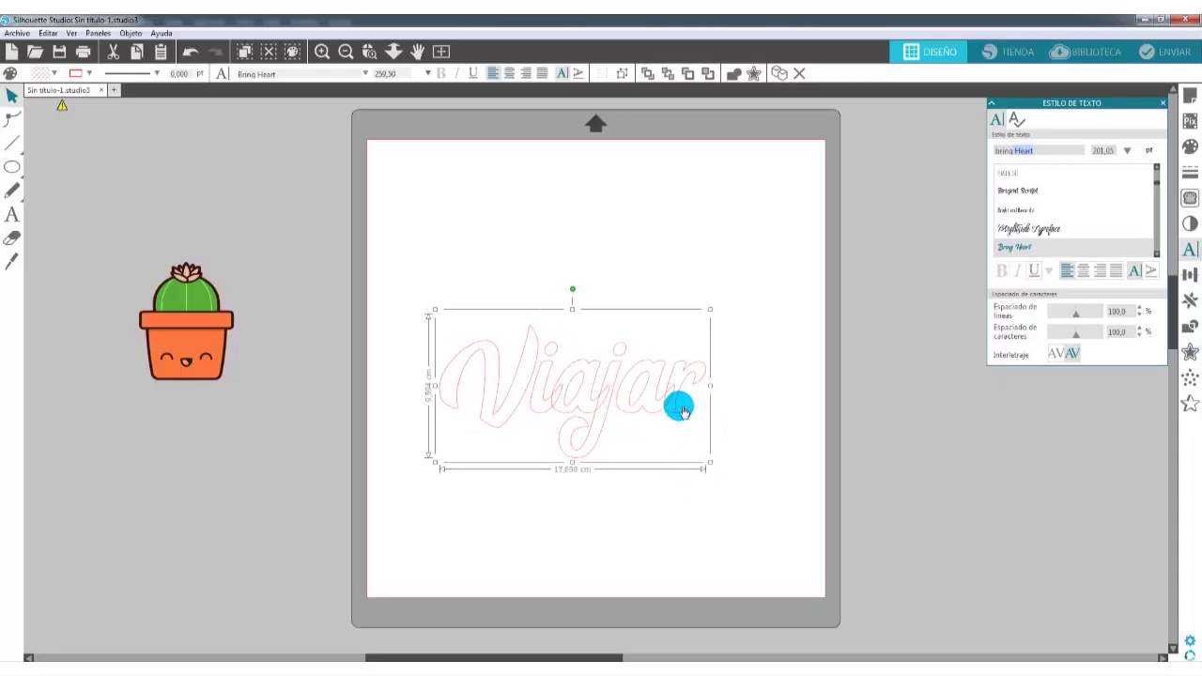
Weld the overlapping letters of the "Viajar" text.
left_click(735, 236)
left_click(322, 50)
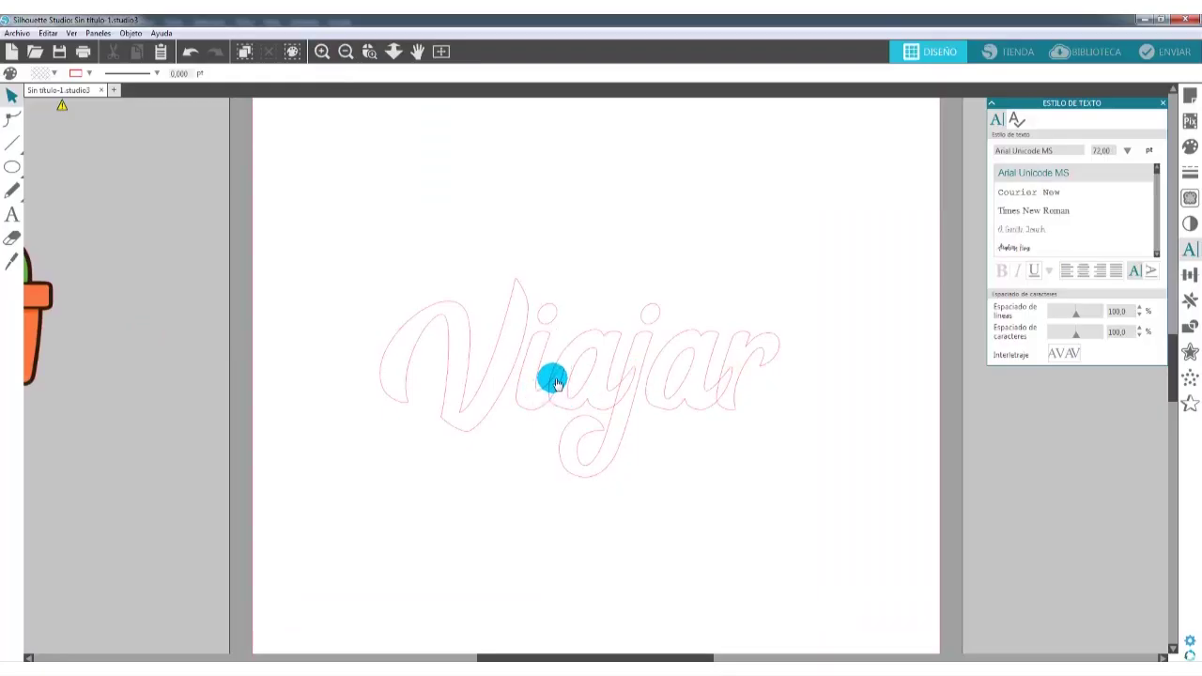
left_click(643, 370)
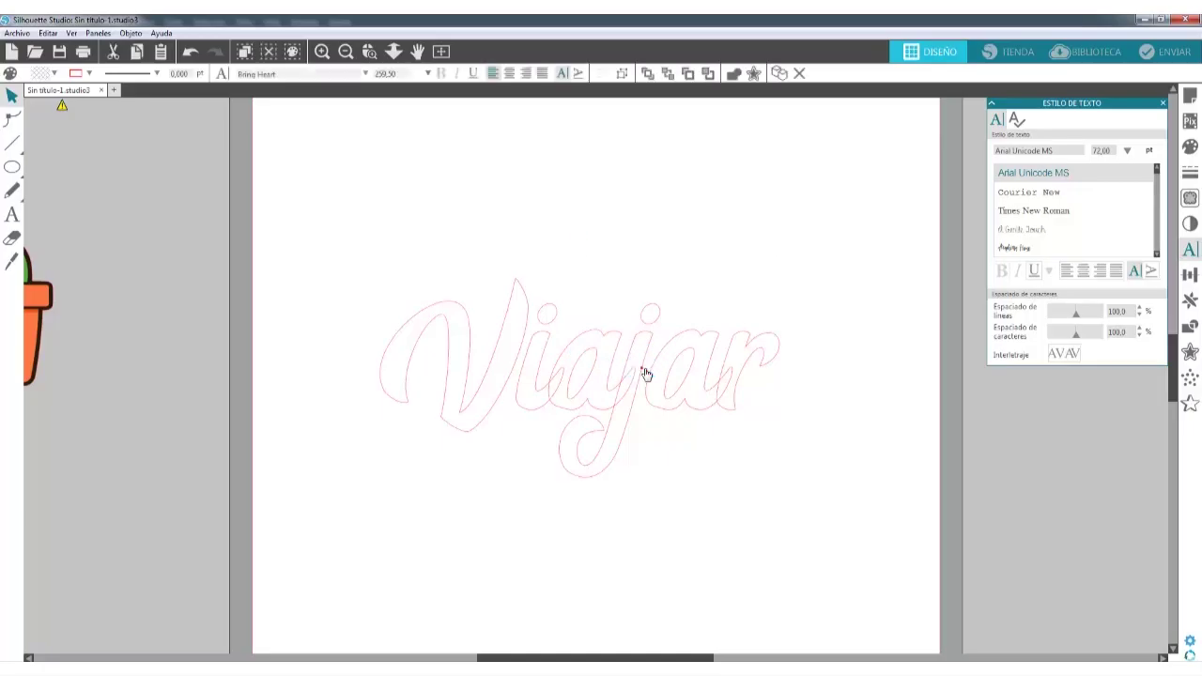
left_click(732, 77)
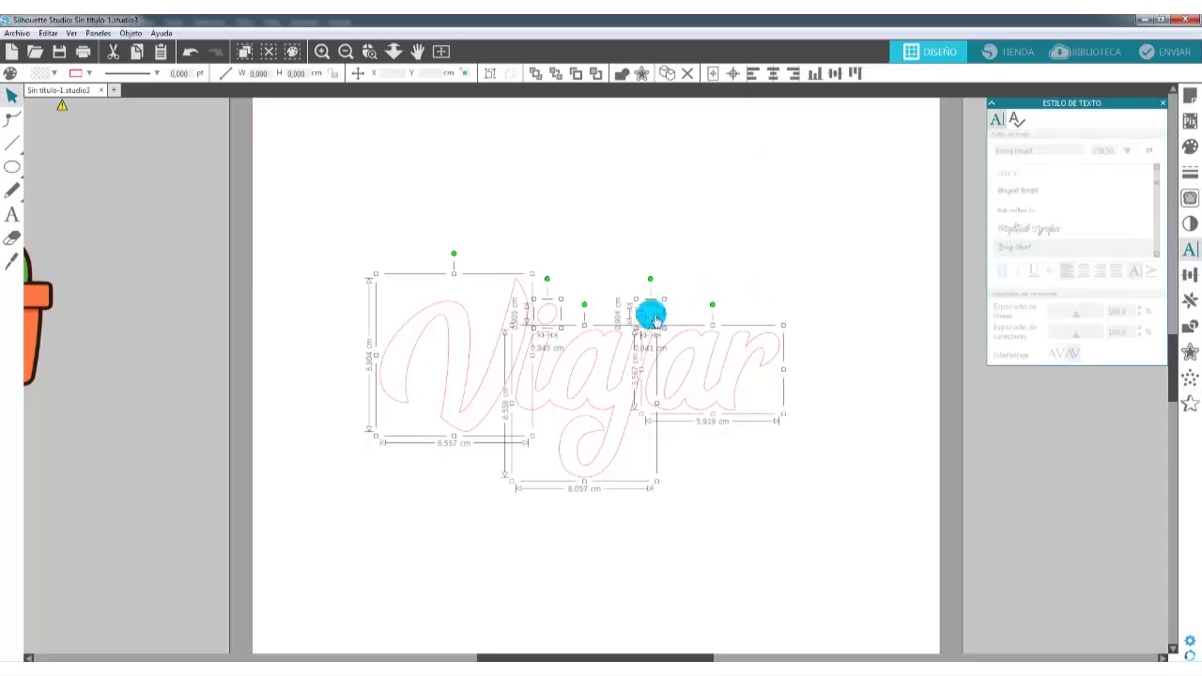
Group all the welded pieces of "Viajar" and move the group slightly higher on the page.
right_click(648, 341)
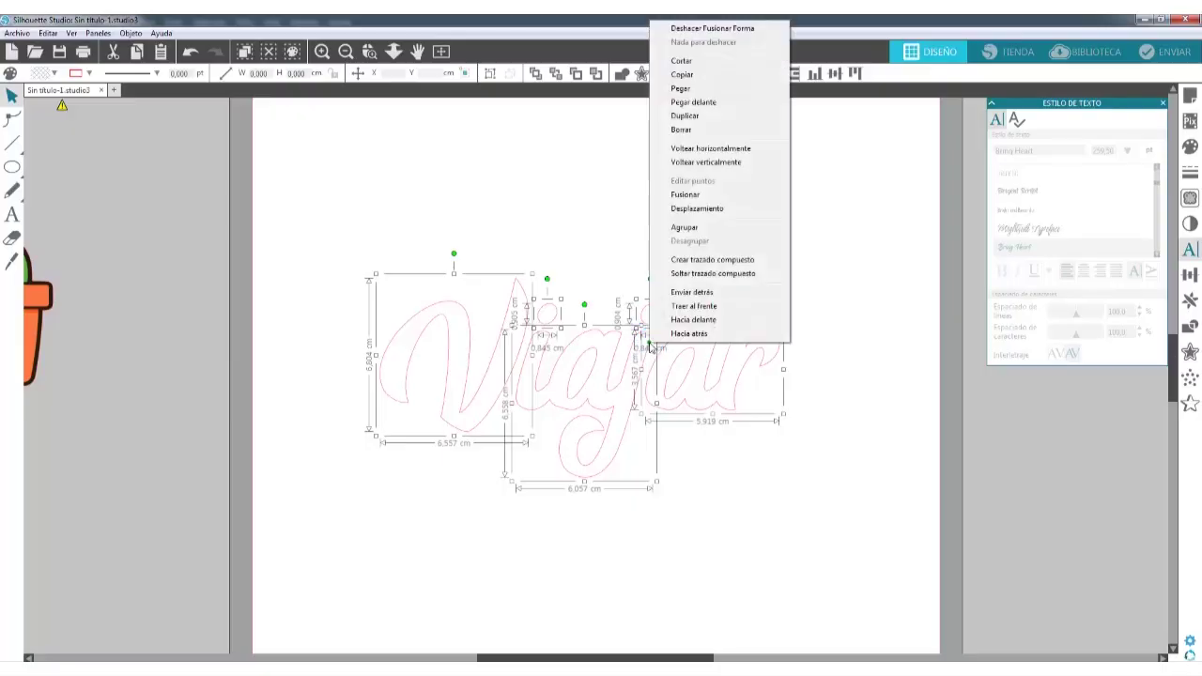
left_click(684, 227)
mouse_move(645, 346)
left_mouse_down()
mouse_move(761, 373)
mouse_move(644, 322)
left_mouse_up()
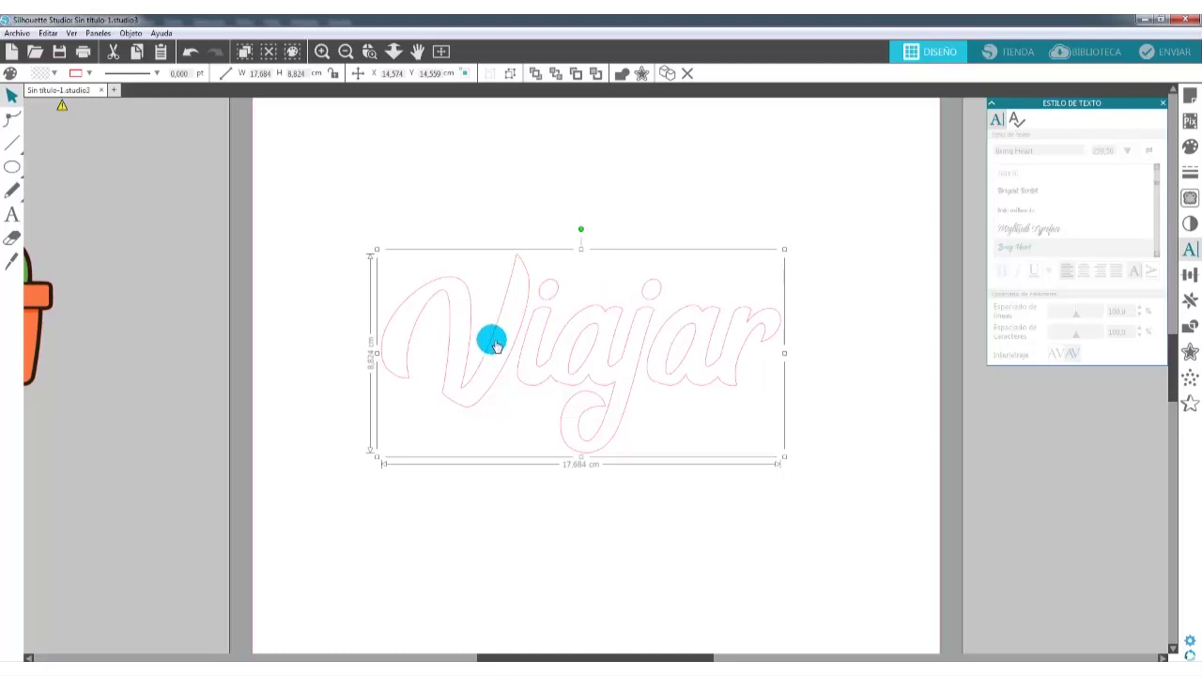
Apply an external offset of 0.381 cm with rounded corners to the "Viajar" group.
left_click(1189, 353)
left_click(1010, 137)
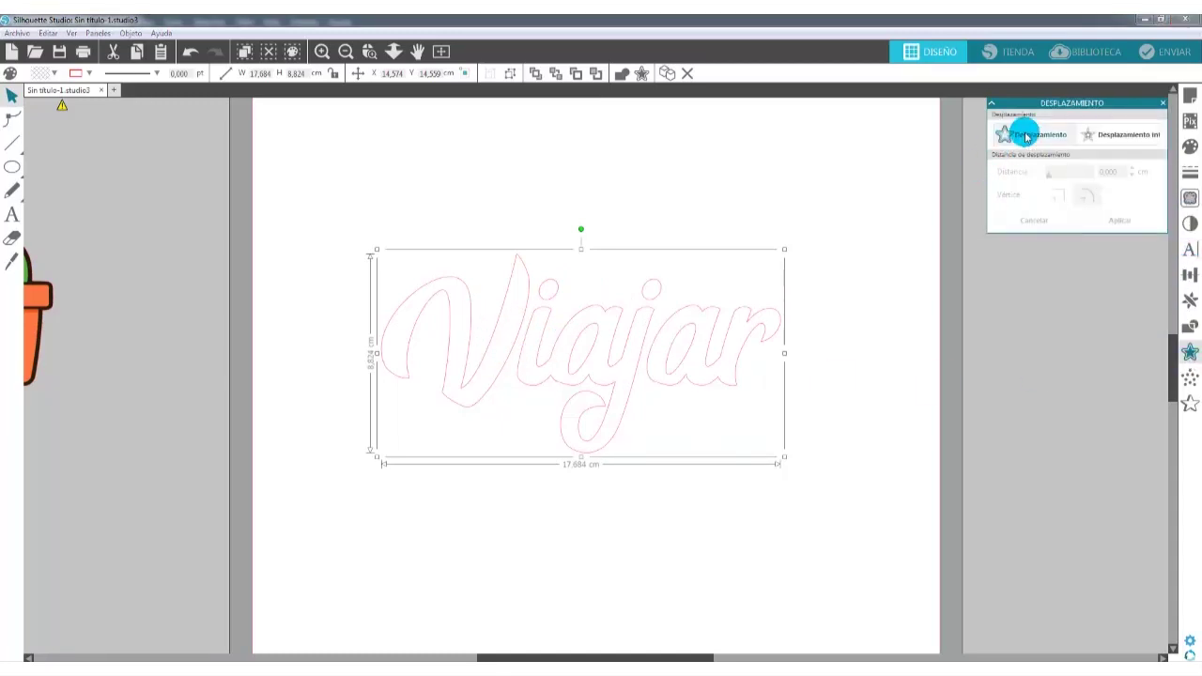
left_click(1133, 172)
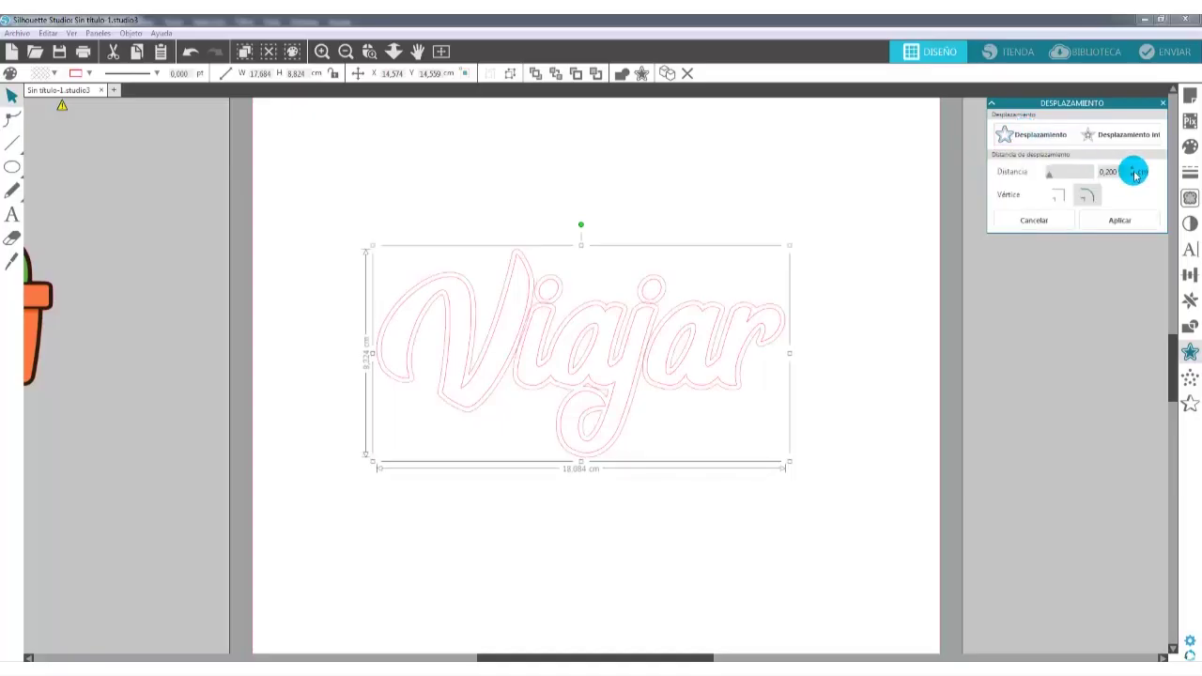
left_click_drag(1133, 171, 1132, 171)
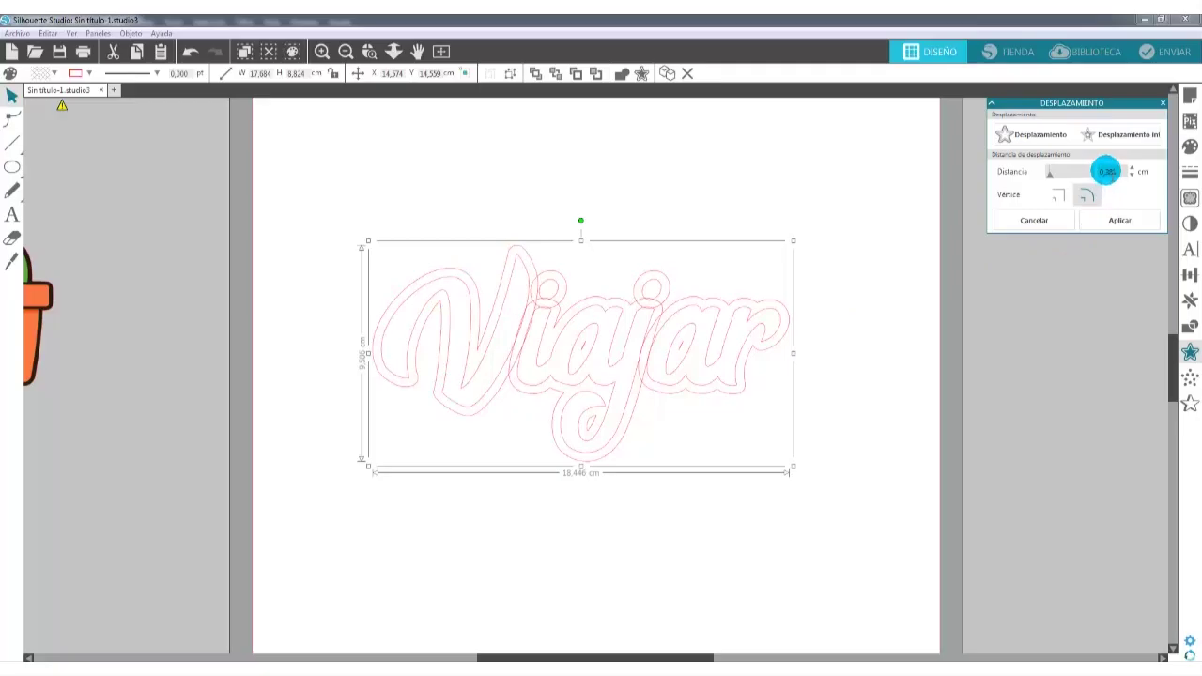
left_click(1133, 171)
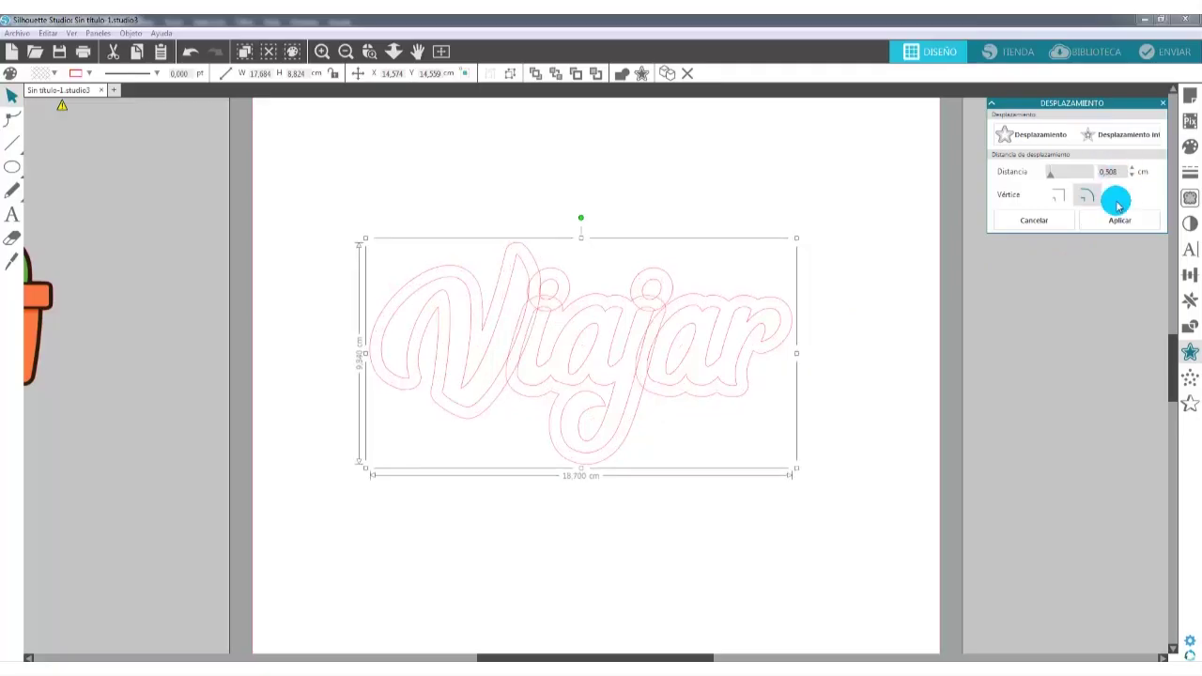
left_click(1133, 178)
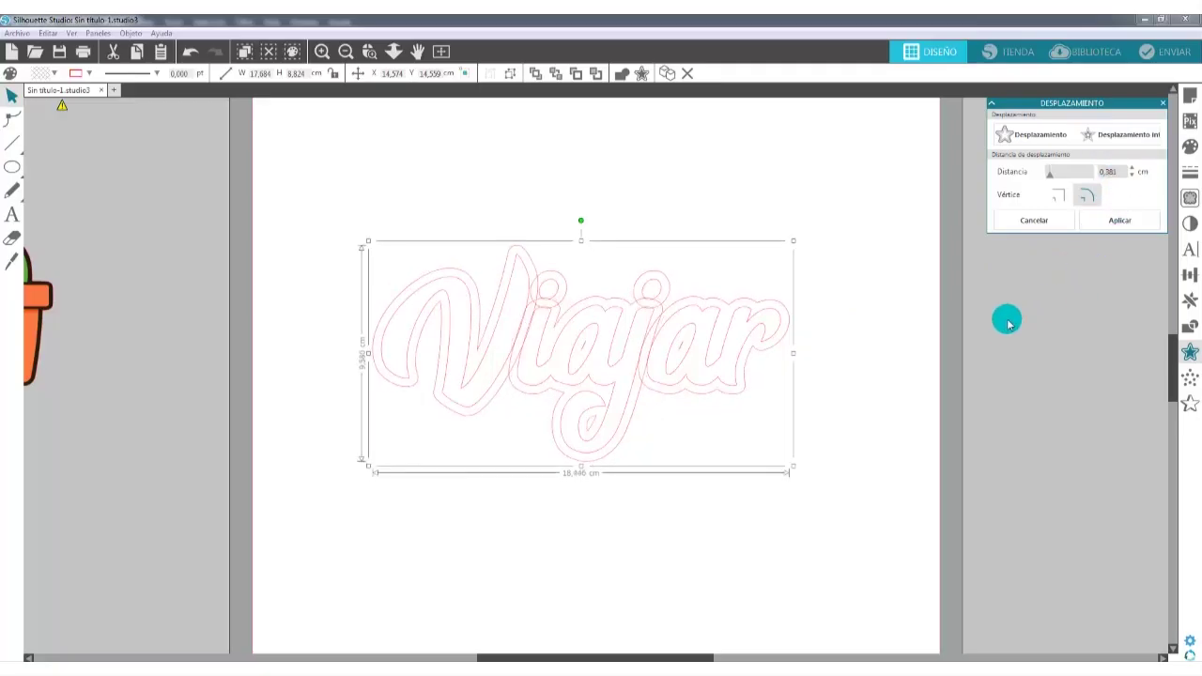
left_click(1121, 222)
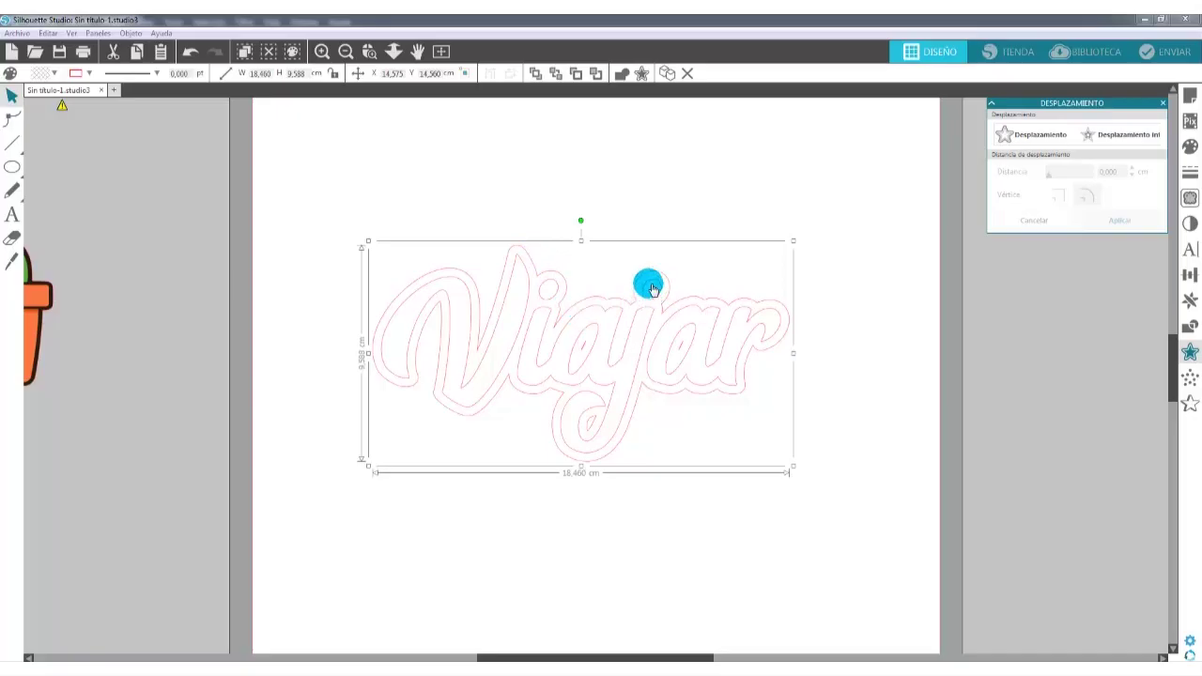
left_click(849, 274)
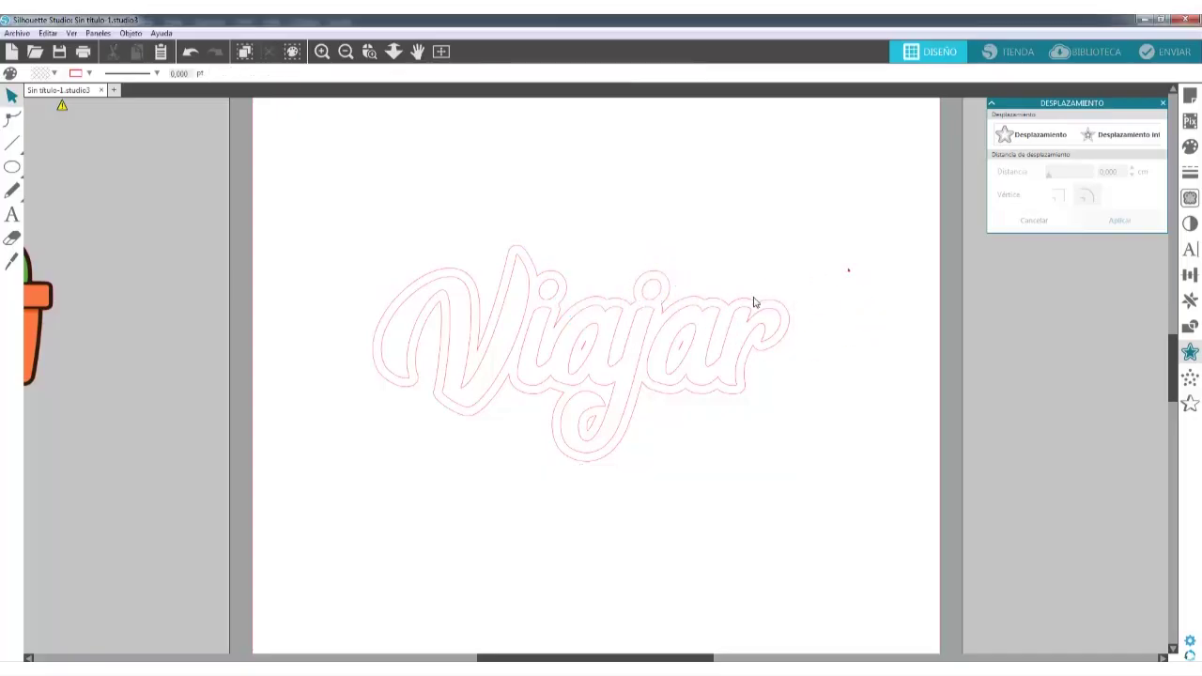
Separate the offset upward from the text, then fill the offset with bright pink and "Viajar" with a lighter pink.
left_click_drag(757, 301, 811, 162)
left_click(1190, 146)
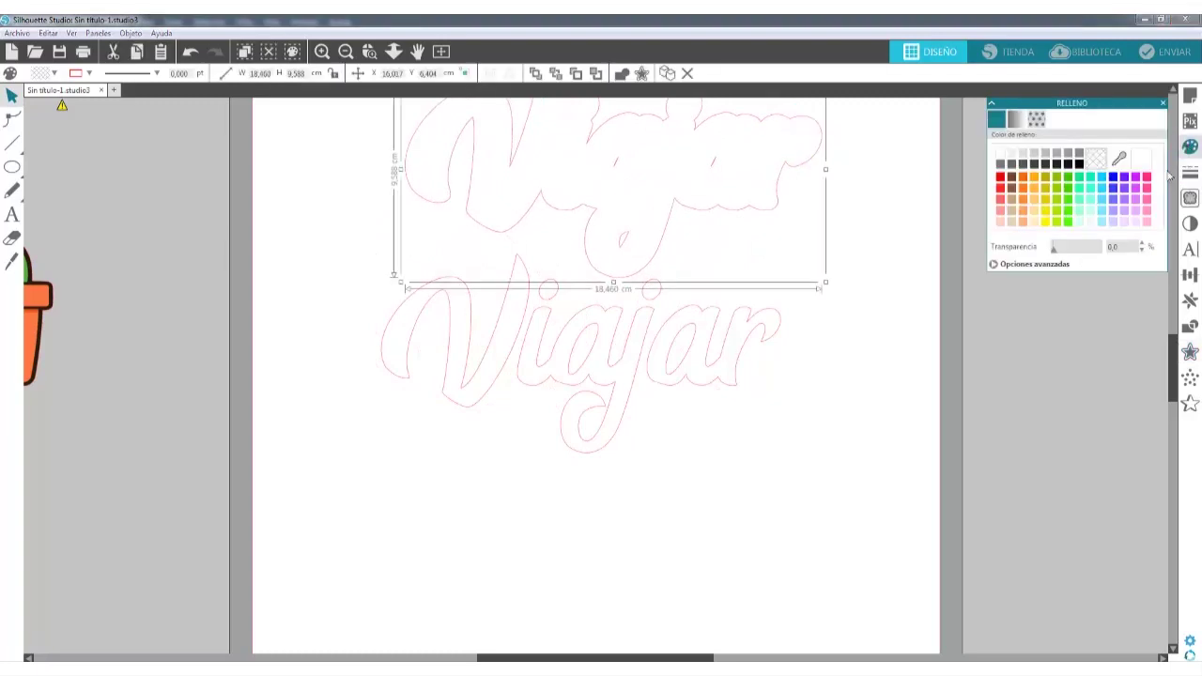
left_click(1147, 177)
left_click(747, 346)
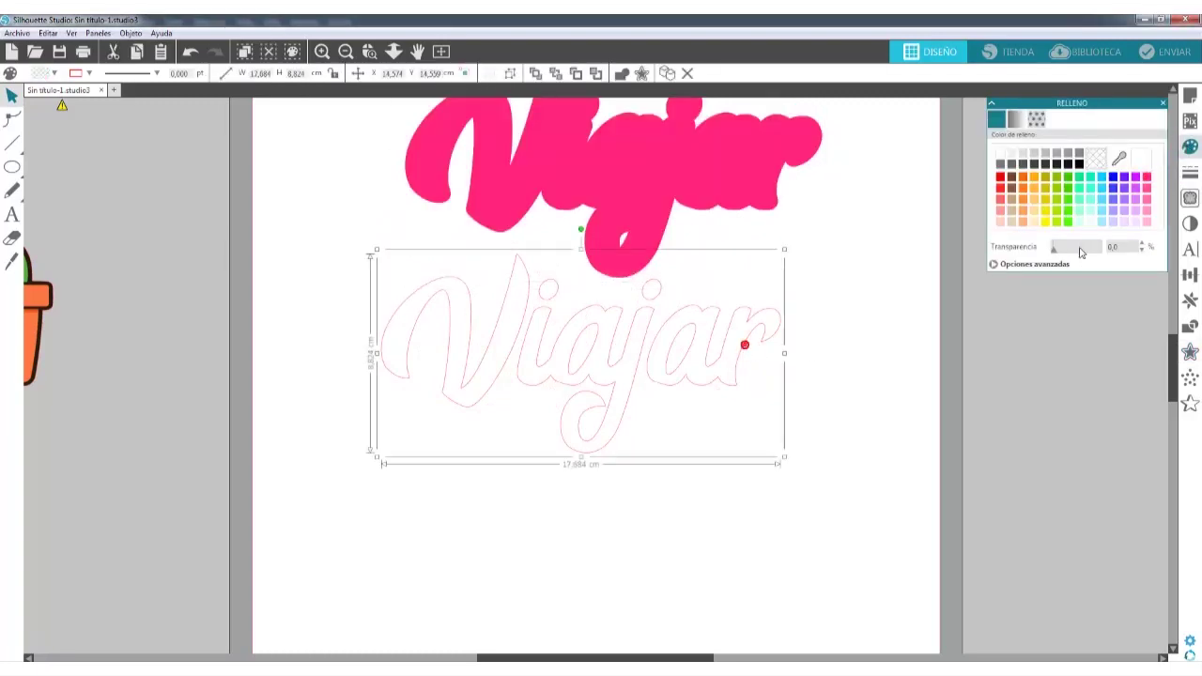
left_click(1147, 211)
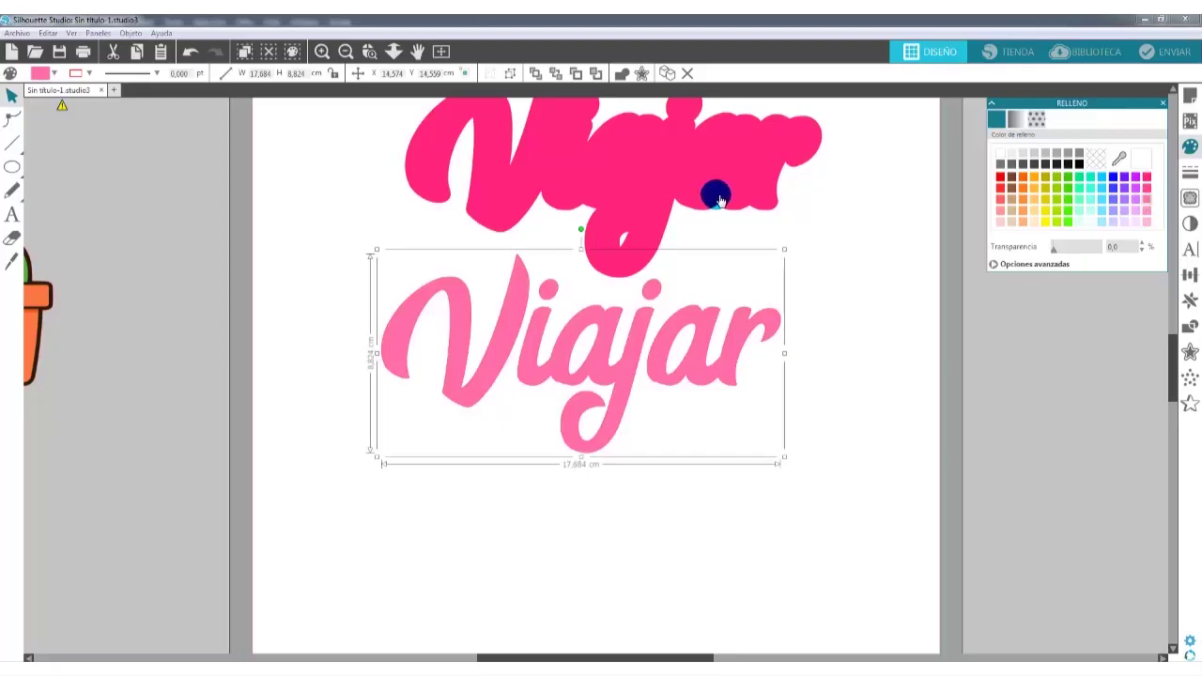
Reposition the two pink shapes and lay the light pink "Viajar" centred over its bright pink offset.
left_click_drag(714, 188, 697, 216)
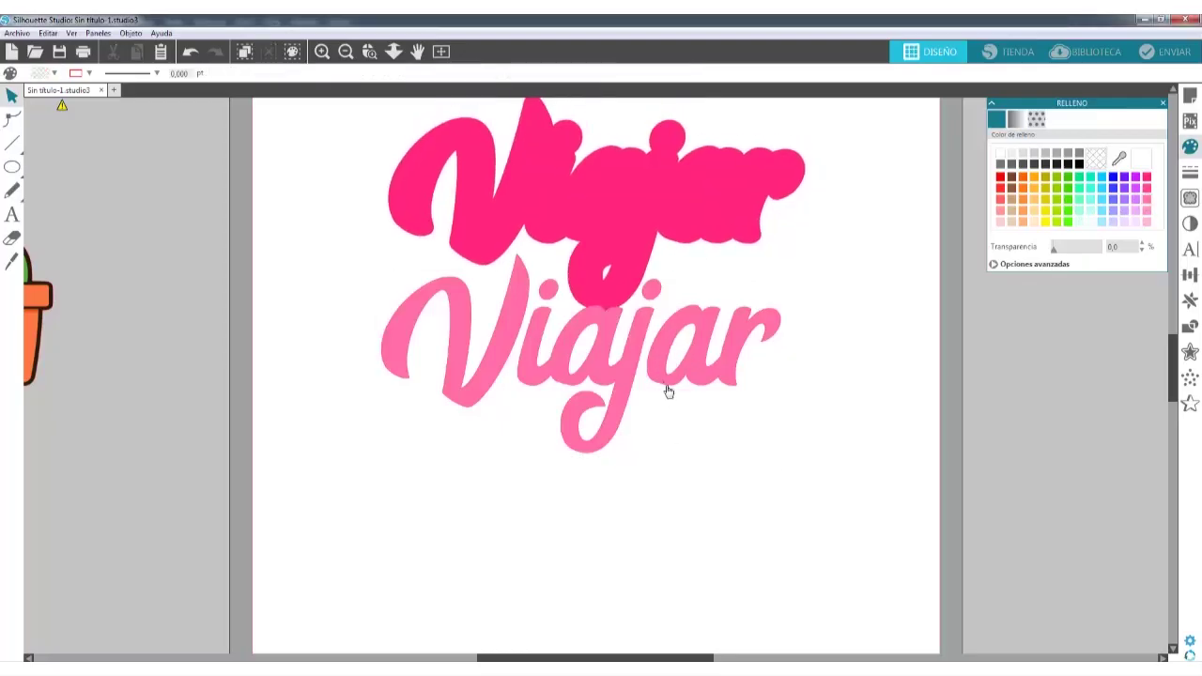
key("ctrl+z")
key("ctrl+z")
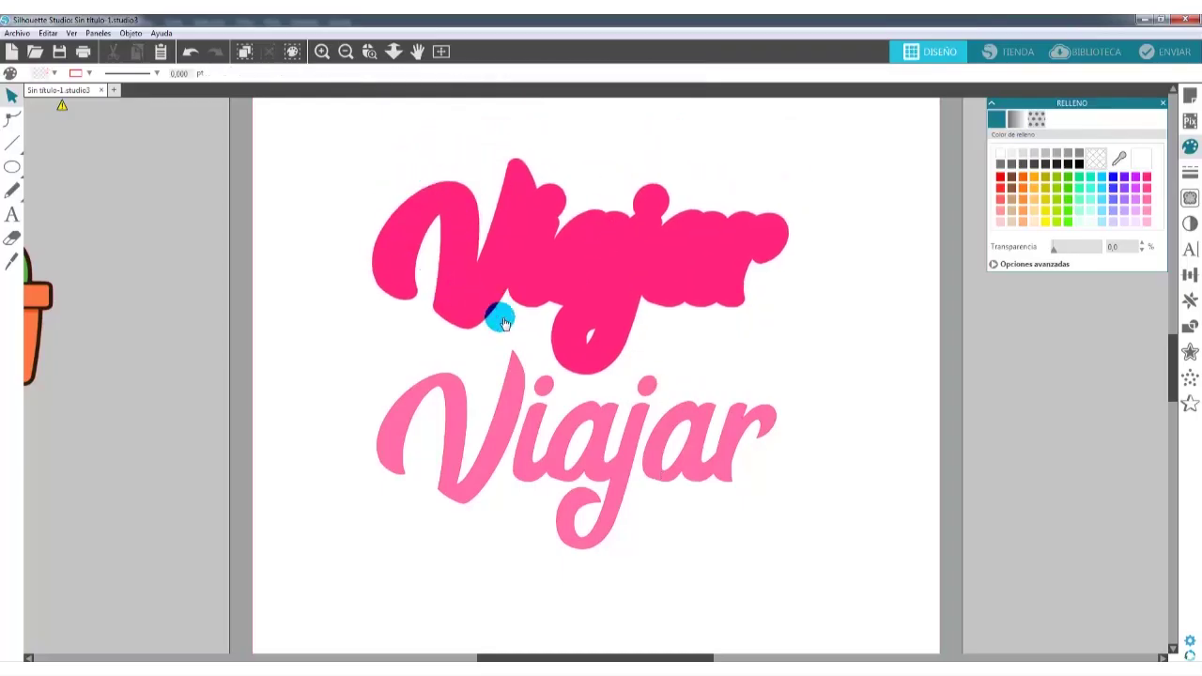
mouse_move(510, 408)
left_mouse_down()
mouse_move(516, 394)
mouse_move(499, 421)
left_mouse_up()
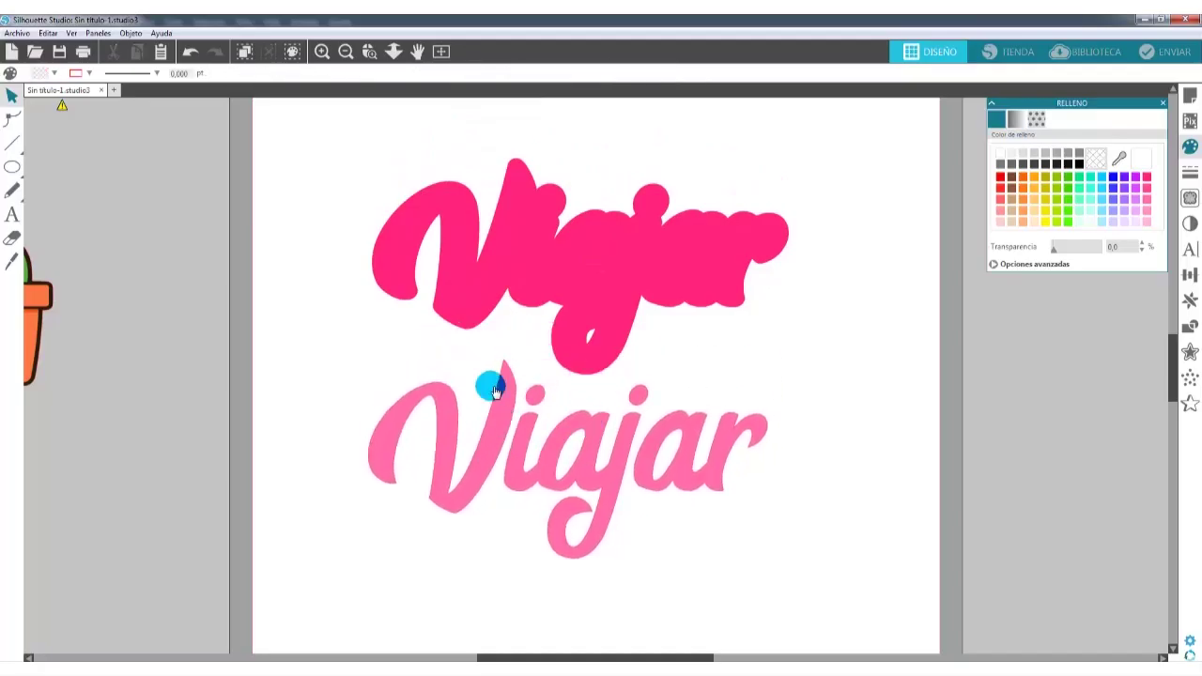
left_click_drag(505, 477, 532, 288)
left_click(692, 338)
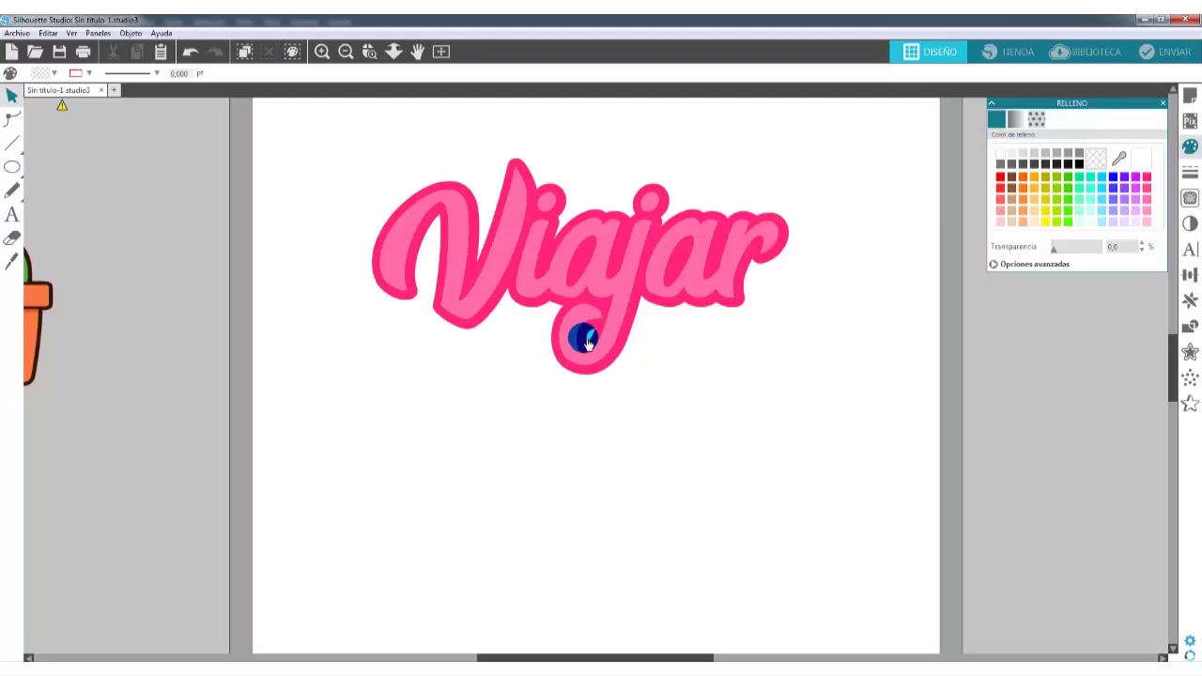
Move the bright pink offset and the light pink text apart, with the text below the offset.
left_click_drag(606, 310, 606, 225)
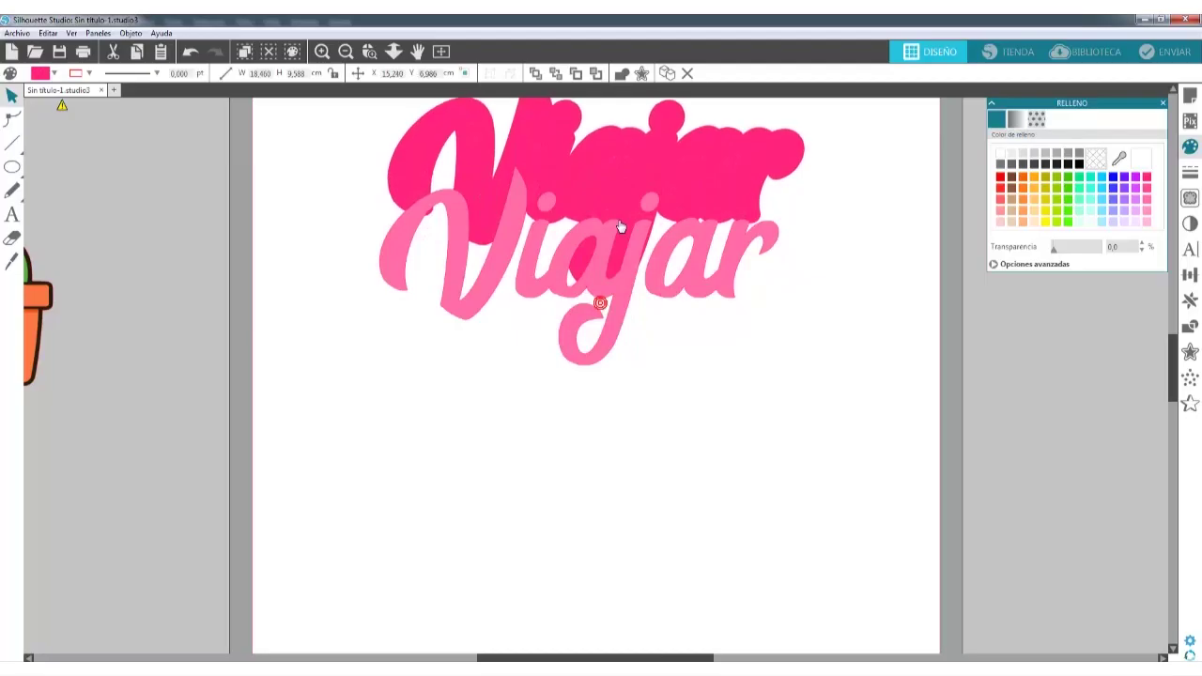
left_click_drag(550, 276, 563, 441)
left_click_drag(617, 202, 631, 244)
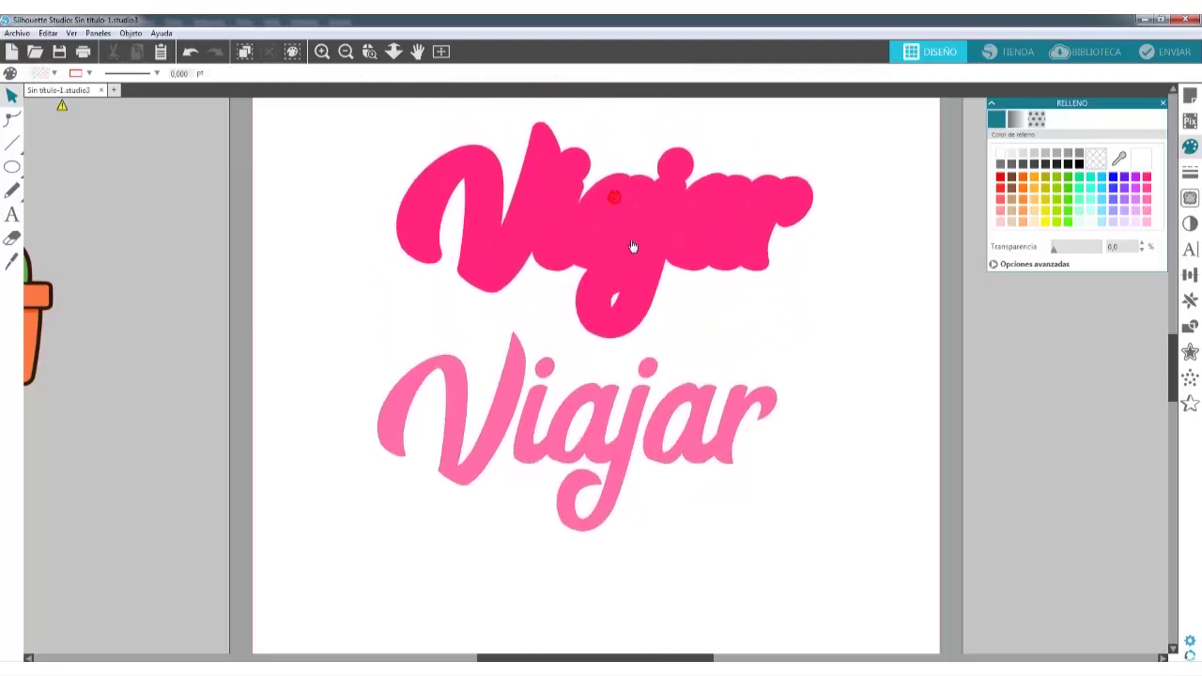
Release the offset's compound path to remove its inner holes, and place the light pink text back over the solid offset.
right_click(629, 244)
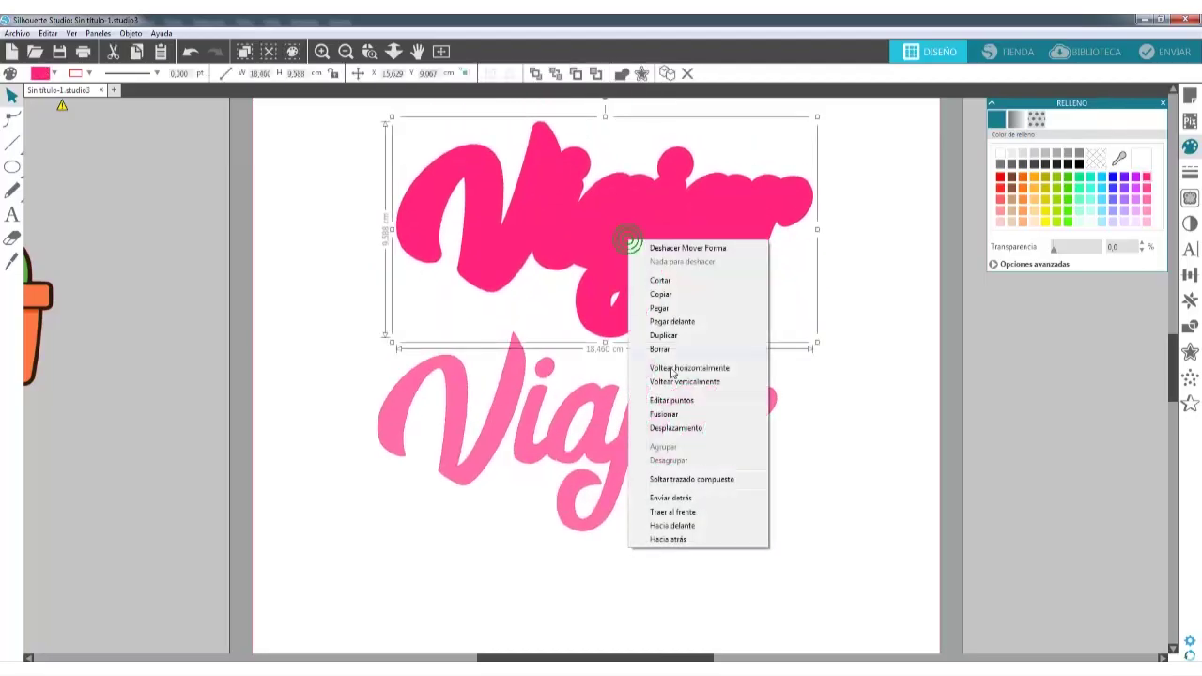
left_click(666, 480)
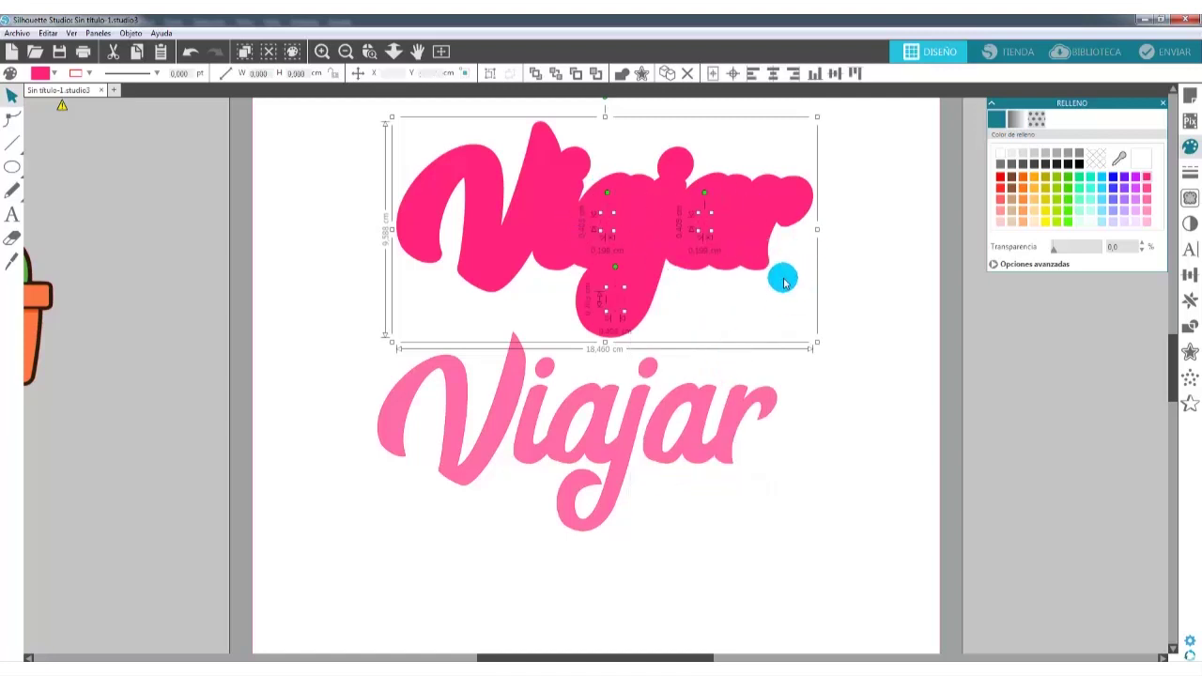
left_click(757, 249)
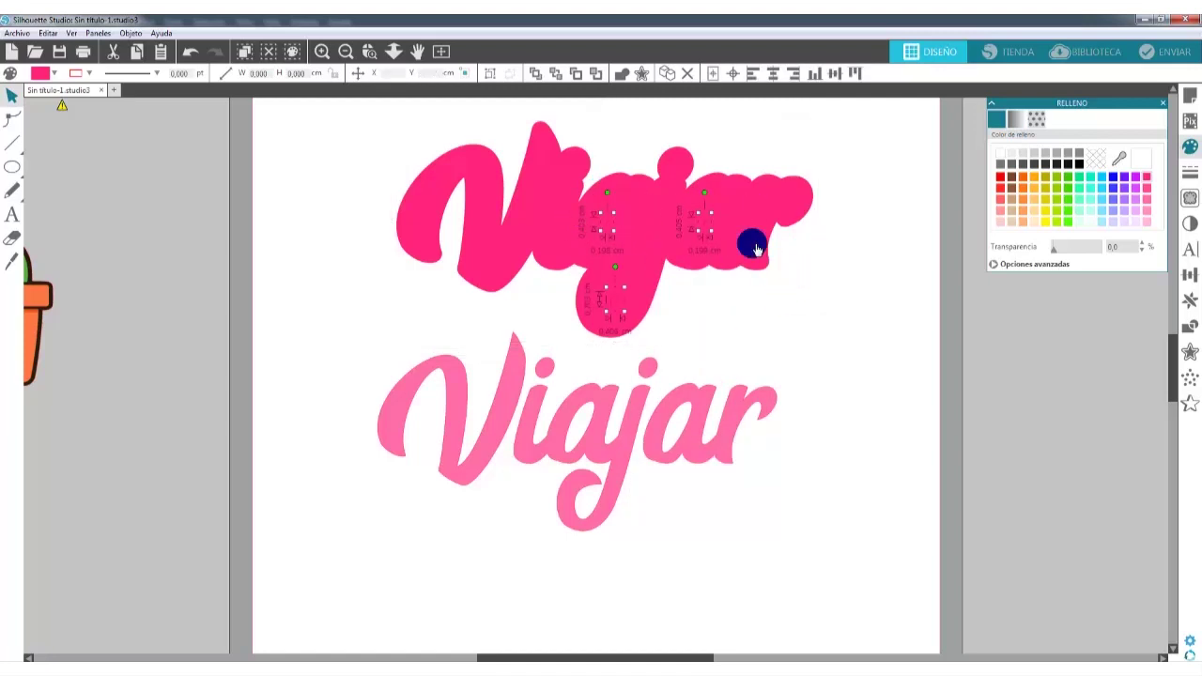
left_click_drag(708, 424, 732, 224)
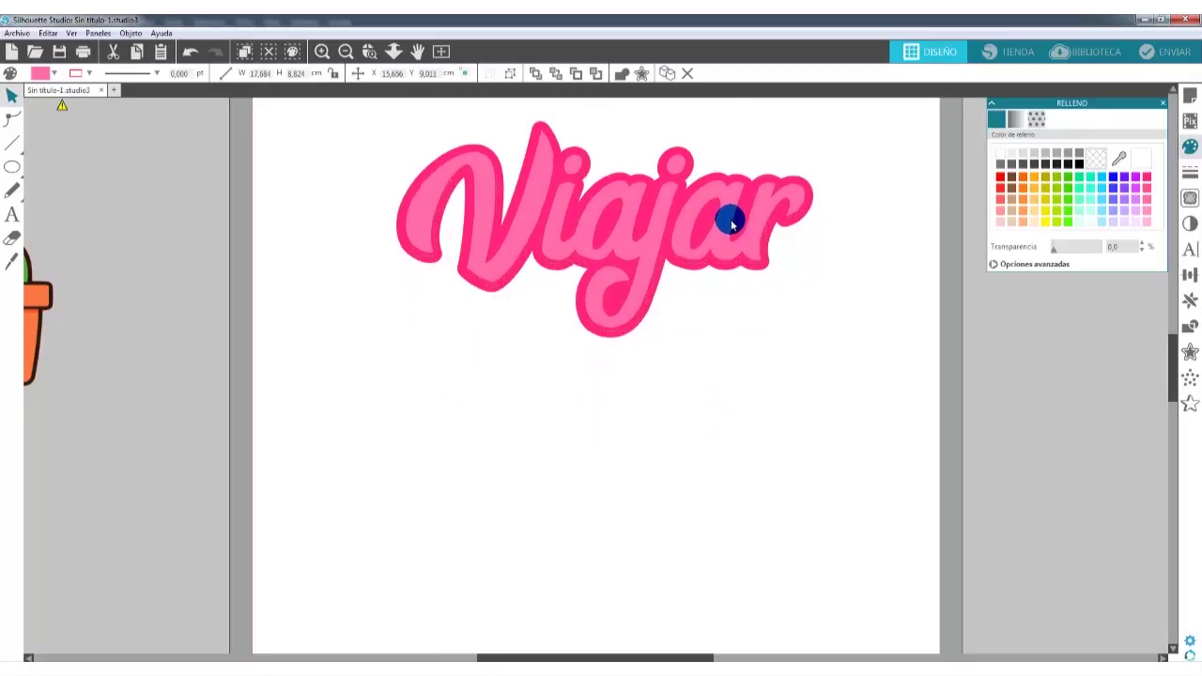
key("Escape")
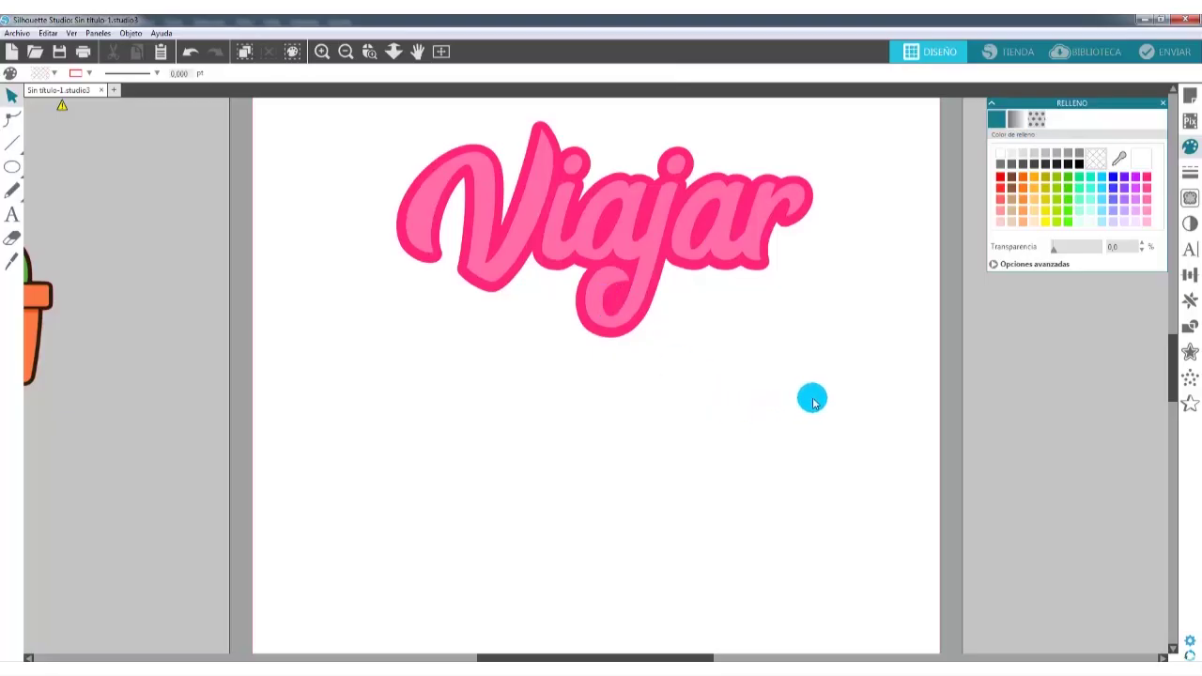
Move the light pink text down off the bright pink offset and delete the offset.
left_click(646, 253)
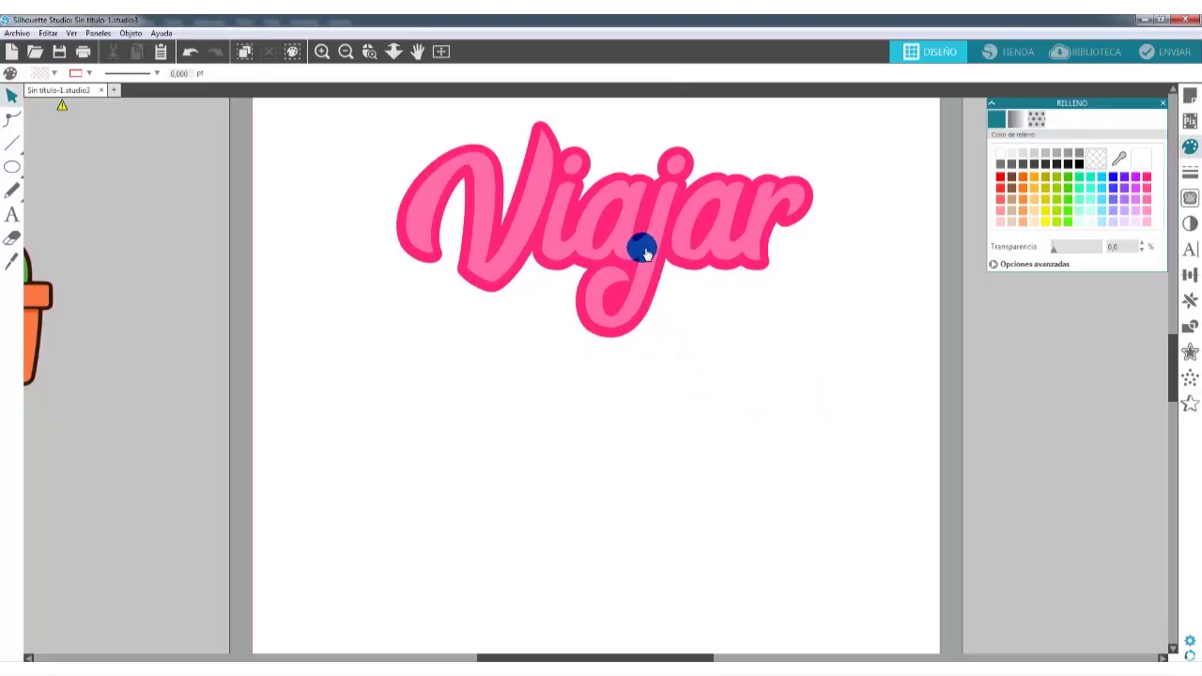
left_click_drag(653, 246, 641, 464)
left_click(639, 274)
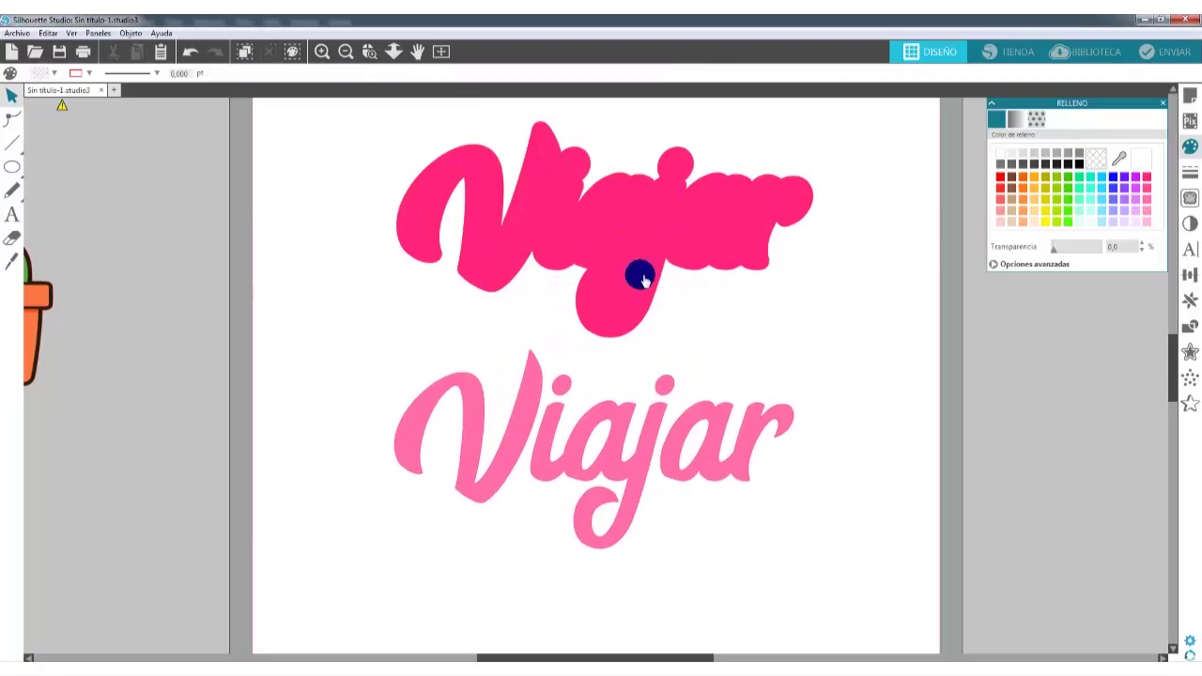
key("Delete")
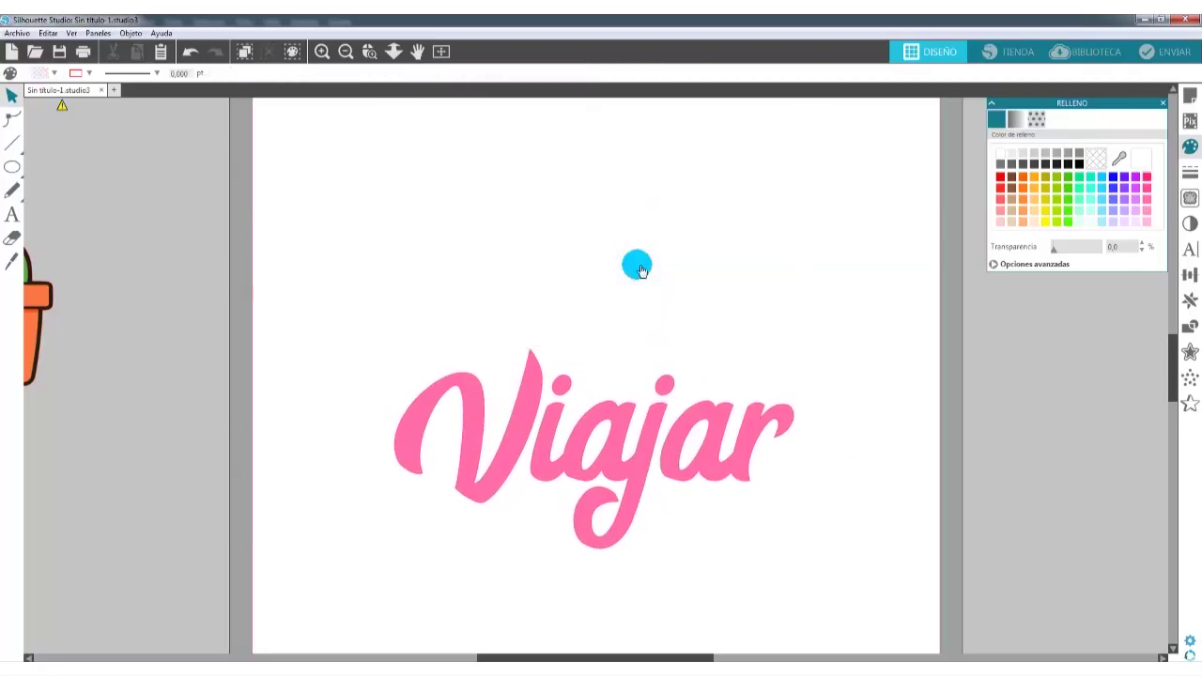
Move "Viajar" back to the middle of the page and remove its fill so only the outline is left.
left_click_drag(654, 417, 642, 310)
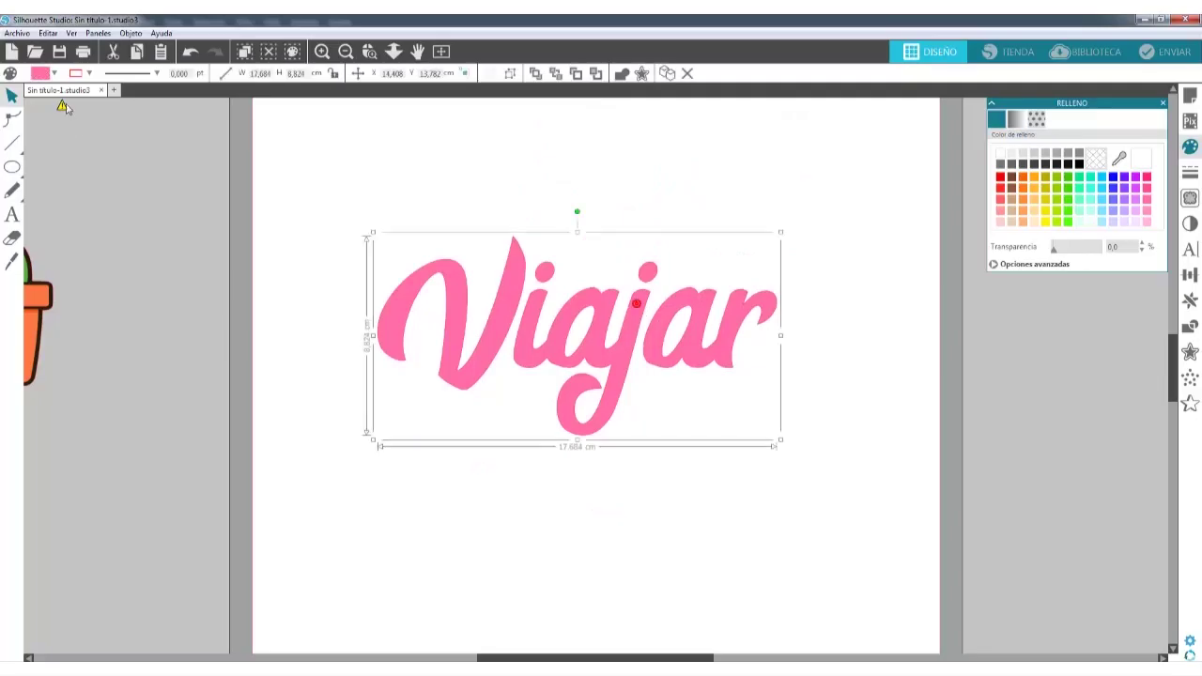
left_click(49, 72)
left_click(139, 106)
left_click(622, 349)
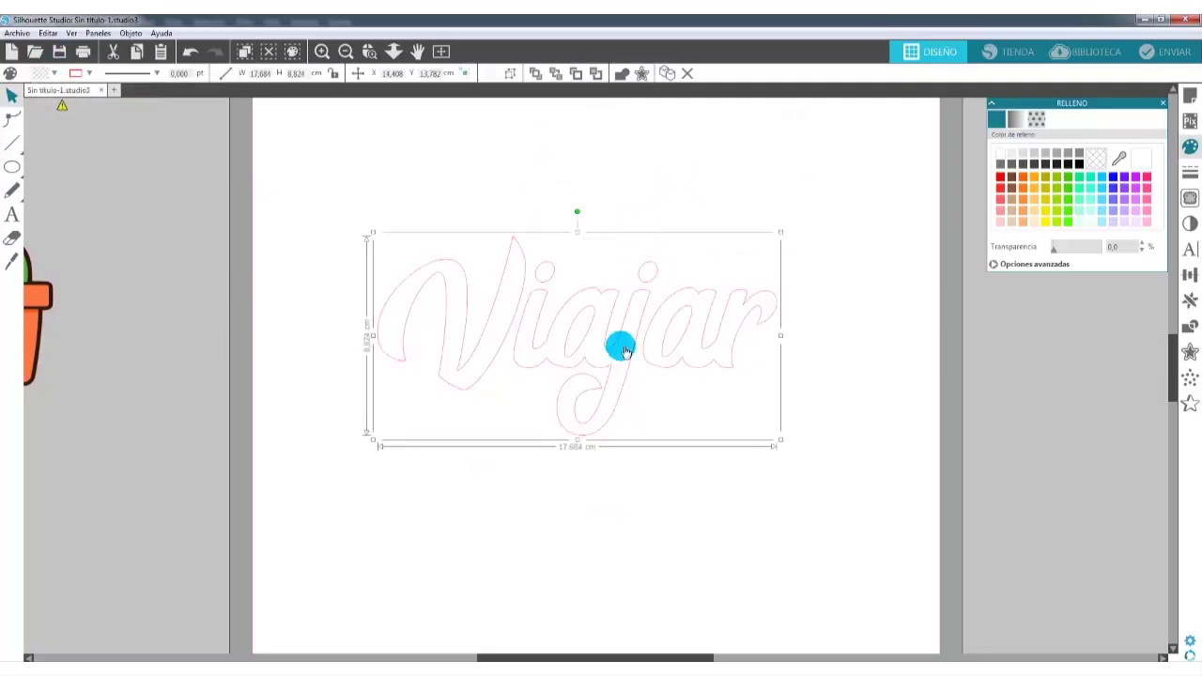
left_click_drag(634, 362, 650, 369)
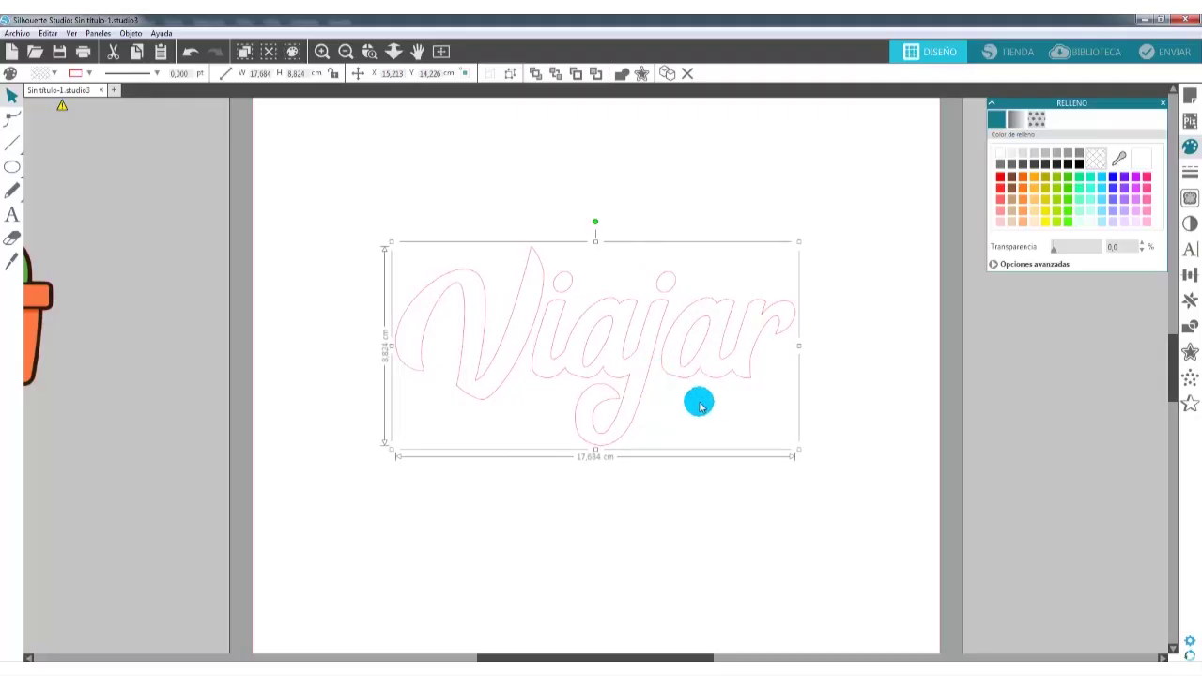
Apply an internal offset of 0.100 cm with rounded corners to the "Viajar" outline.
left_click(1191, 352)
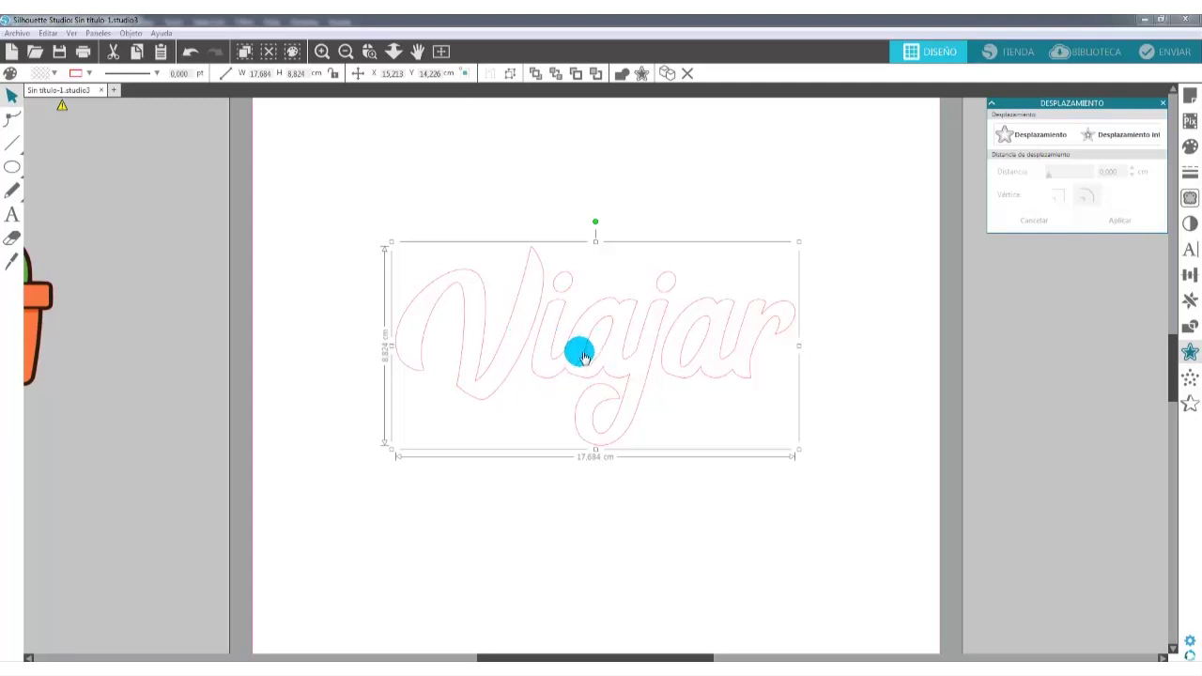
left_click(1116, 137)
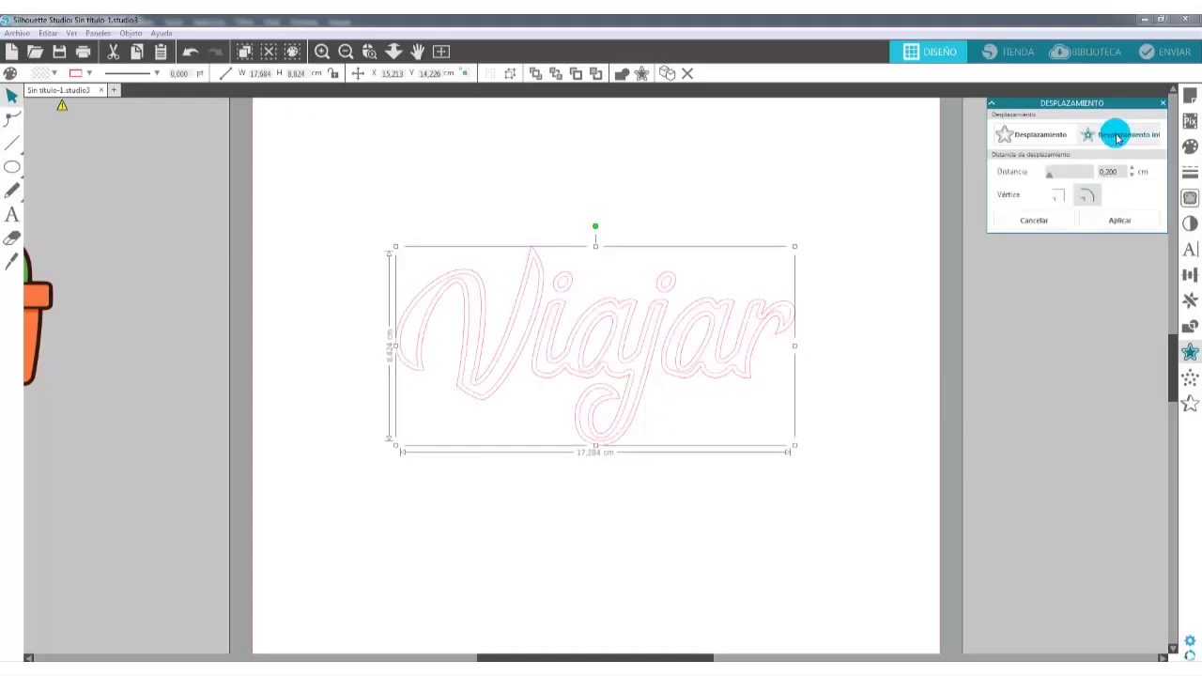
left_click(1132, 176)
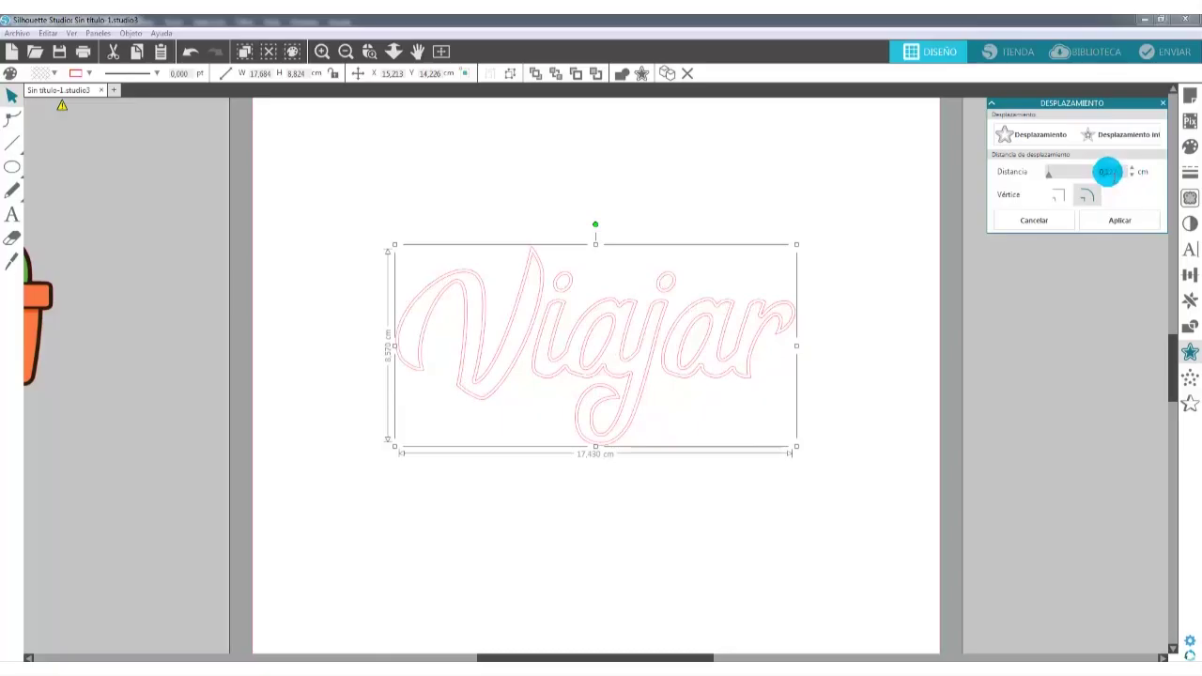
scroll(1108, 171, "up", 2)
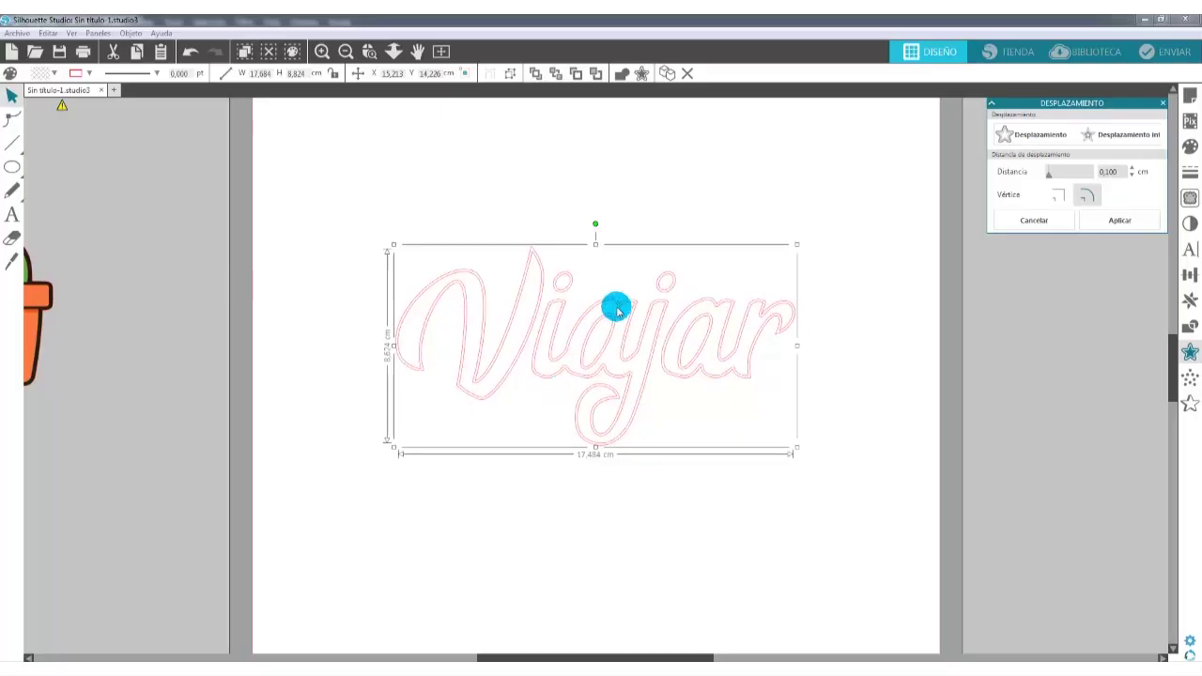
left_click_drag(1108, 174, 1092, 174)
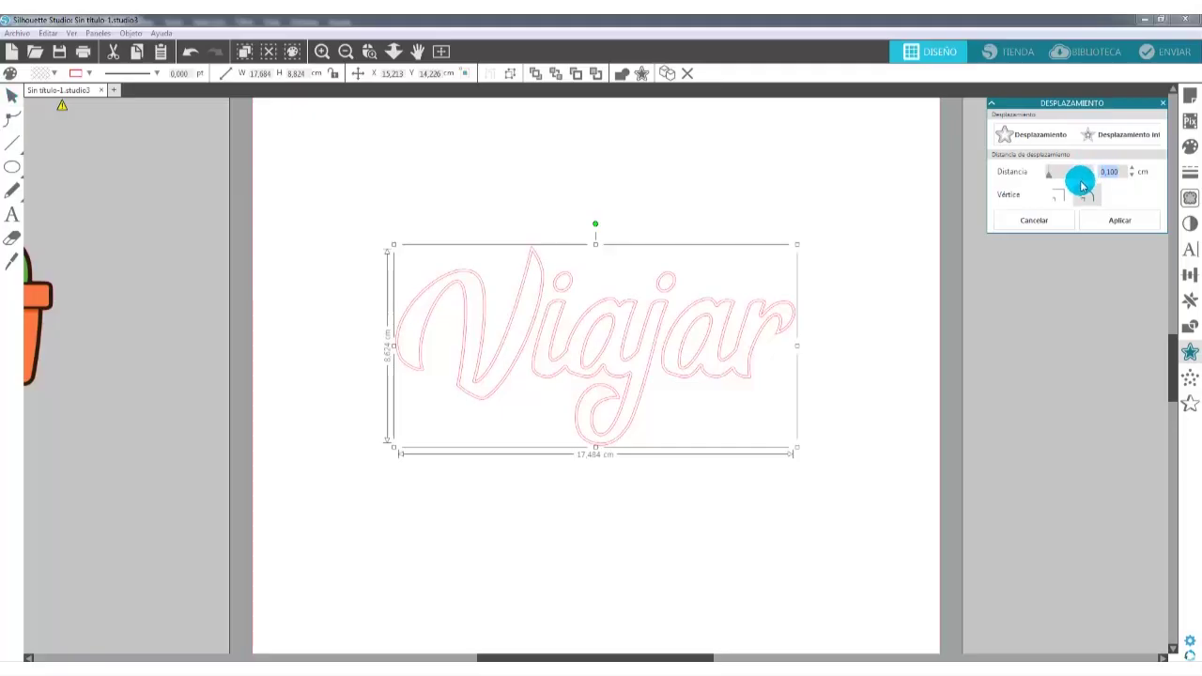
left_click(1110, 172)
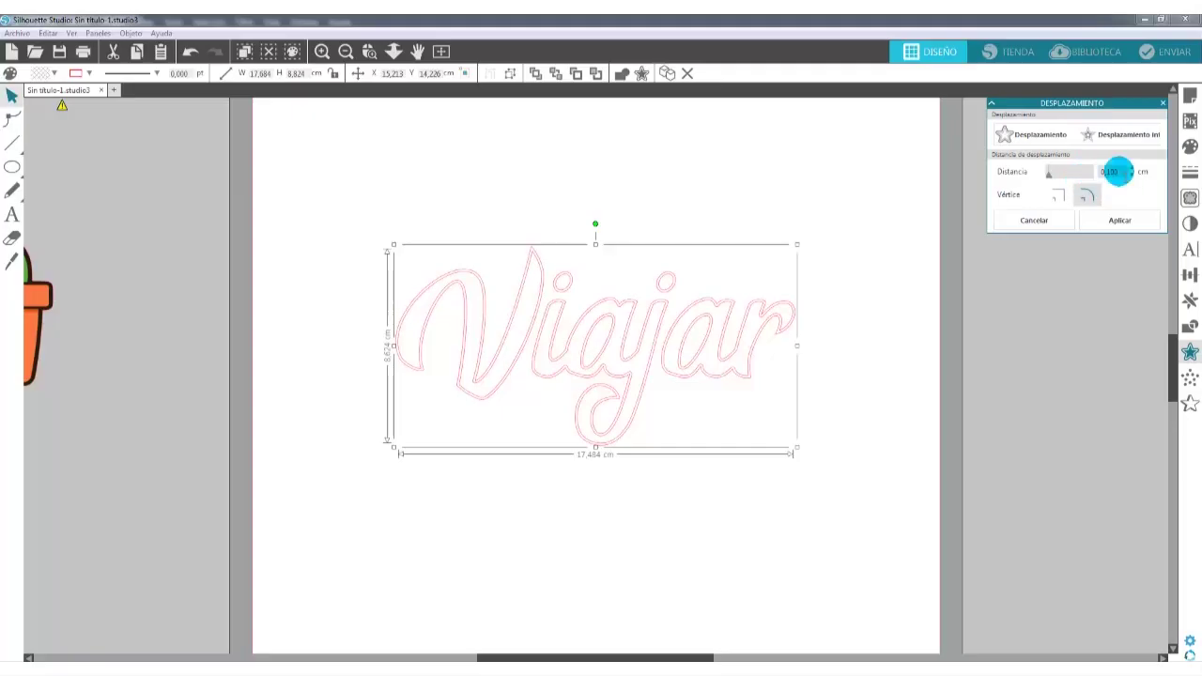
left_click(1116, 223)
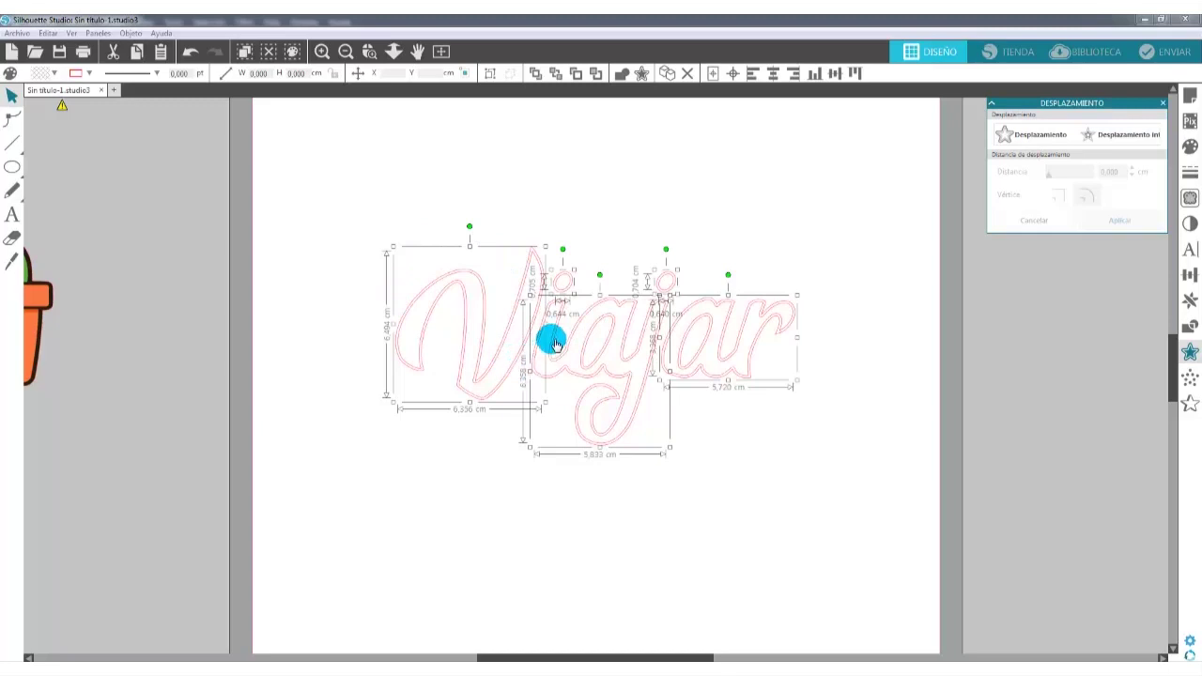
Apply a second and a third internal offset of 0.100 cm with rounded corners, each inside the previous "Viajar" outline.
left_click(1108, 137)
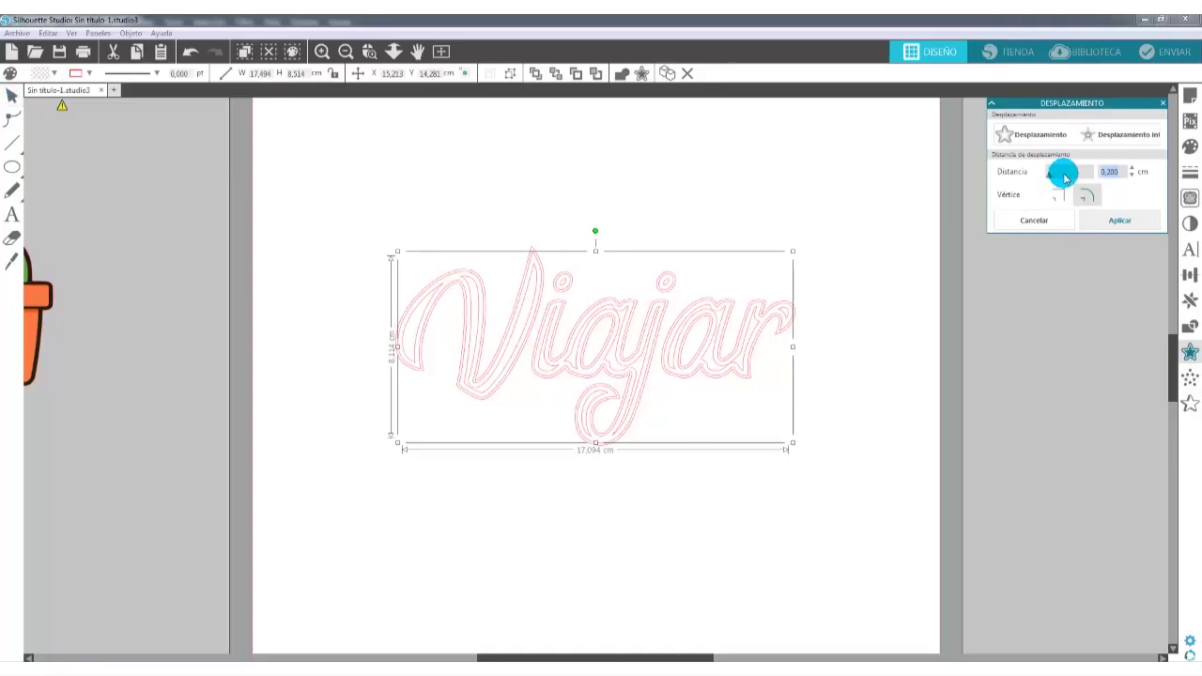
left_click(1110, 224)
left_click(1130, 137)
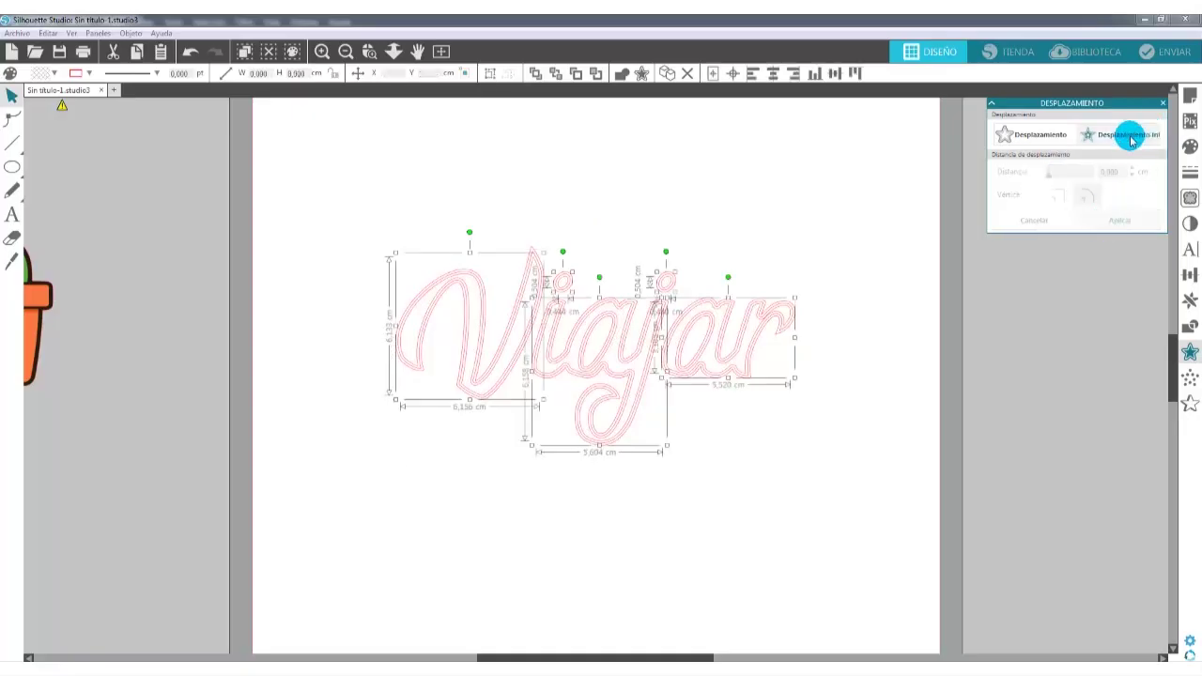
left_click(1131, 138)
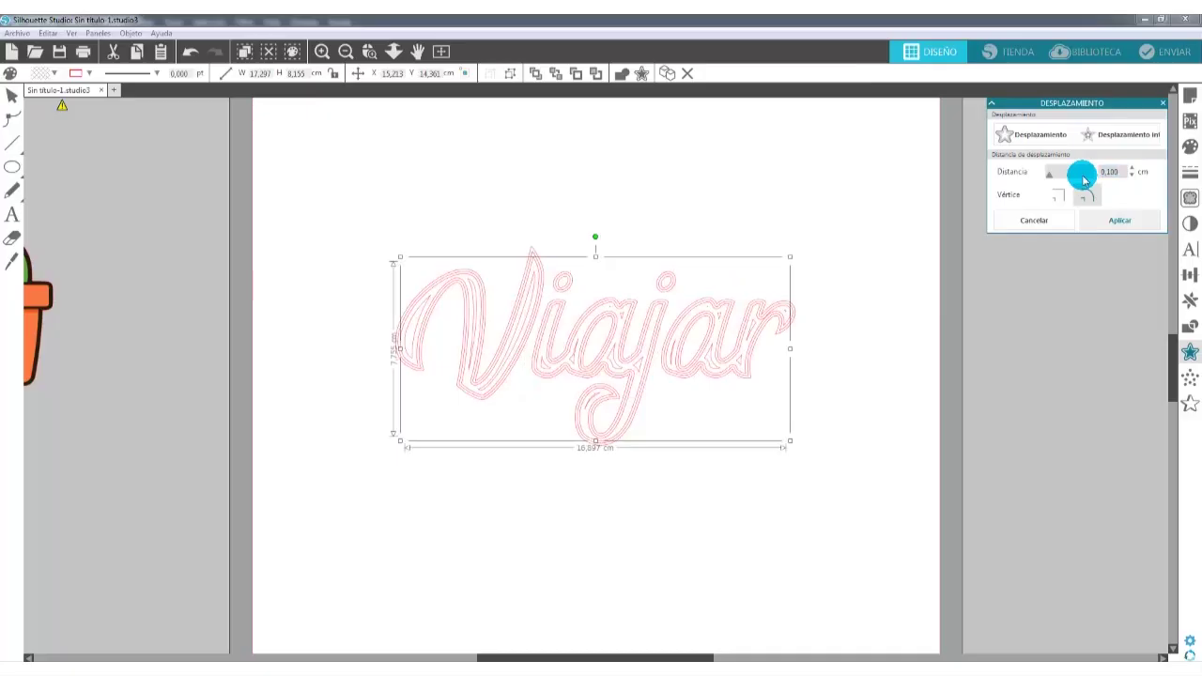
left_click(1127, 223)
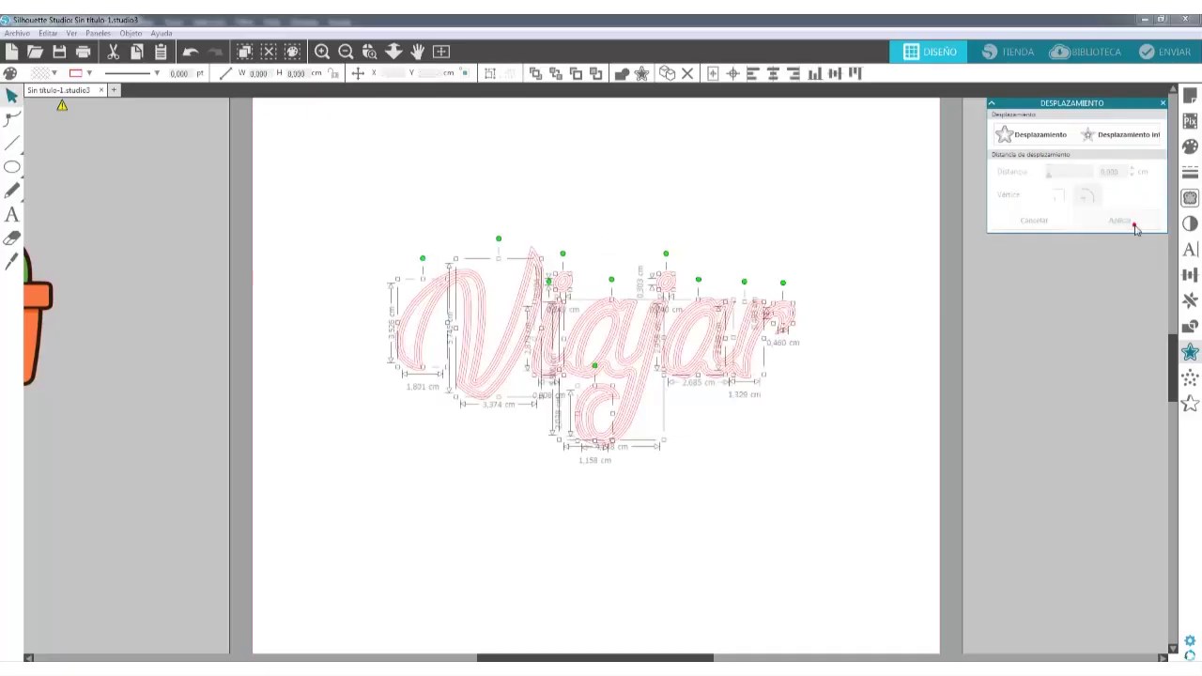
Add the fourth and fifth internal offsets of 0.100 cm with rounded corners to fill the "Viajar" strokes with inner outlines.
left_click(1139, 137)
left_click(1080, 173)
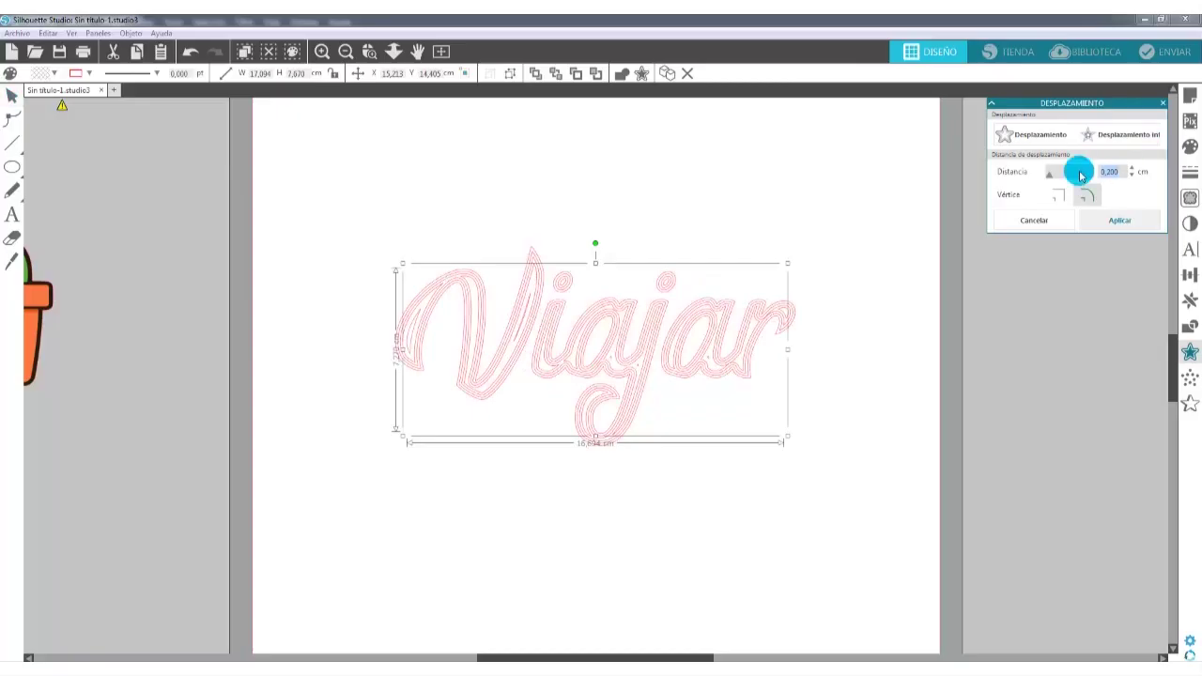
left_click(1120, 220)
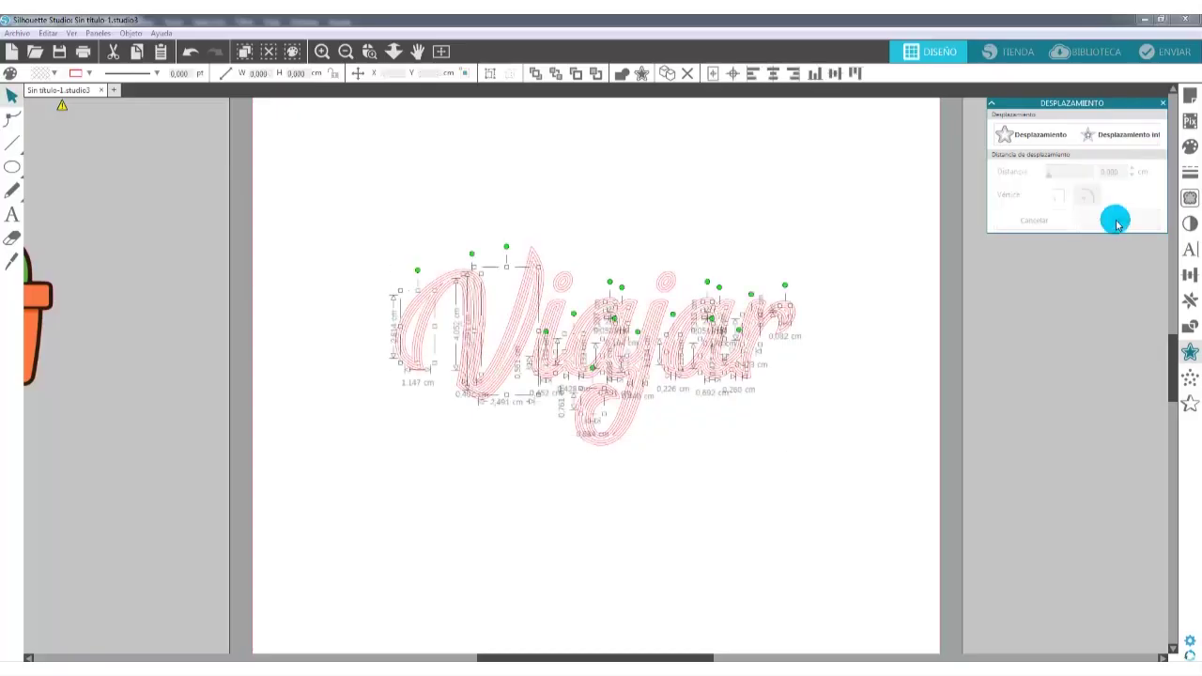
left_click(1094, 136)
left_click(1116, 173)
left_click(1081, 176)
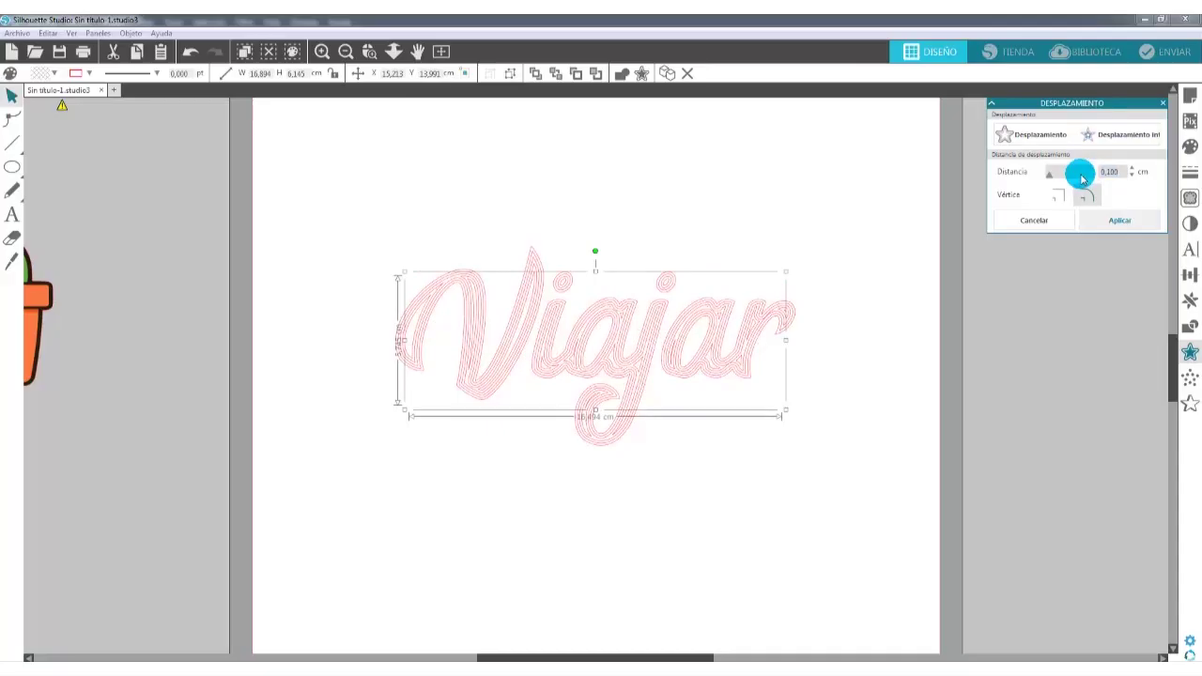
left_click(1119, 220)
left_click(792, 184)
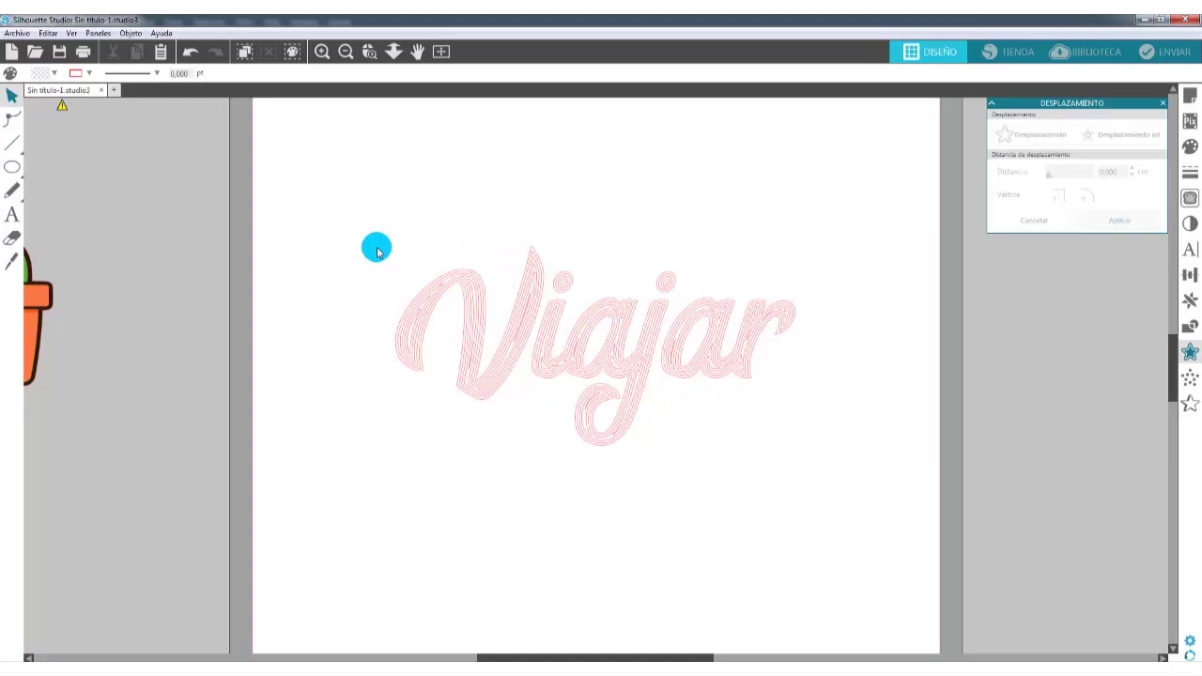
Delete "Viajar" with all its inner outlines and move the potted cactus image onto the middle of the page.
left_click_drag(349, 171, 800, 504)
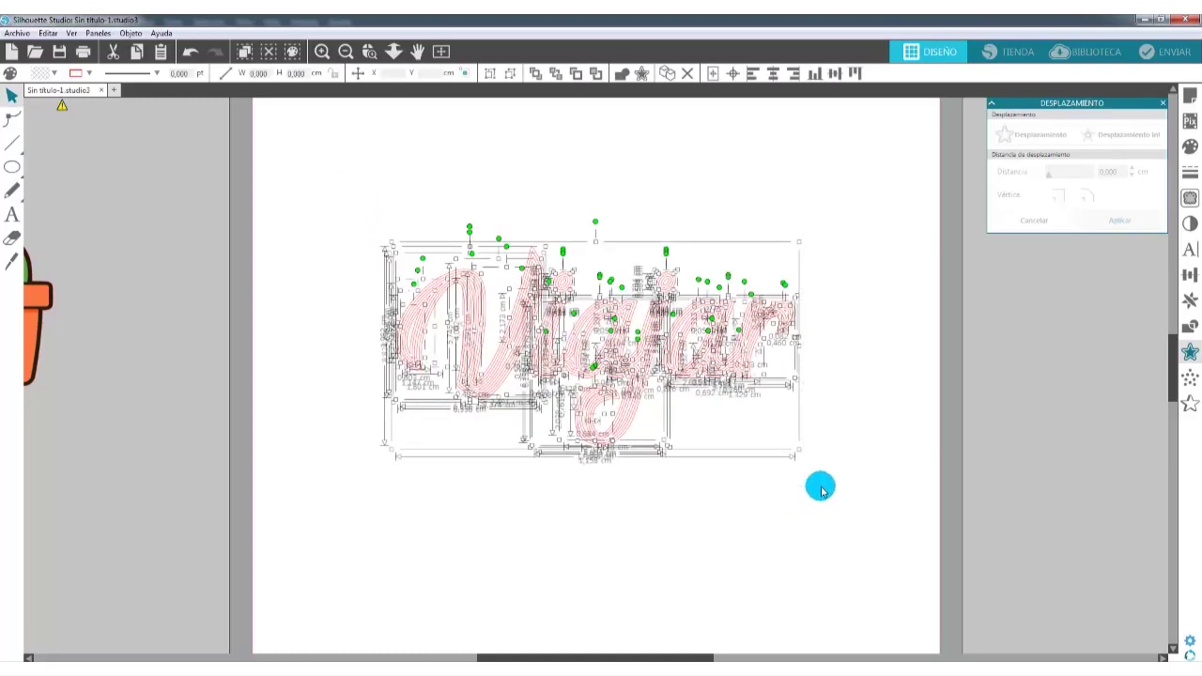
left_click(818, 486)
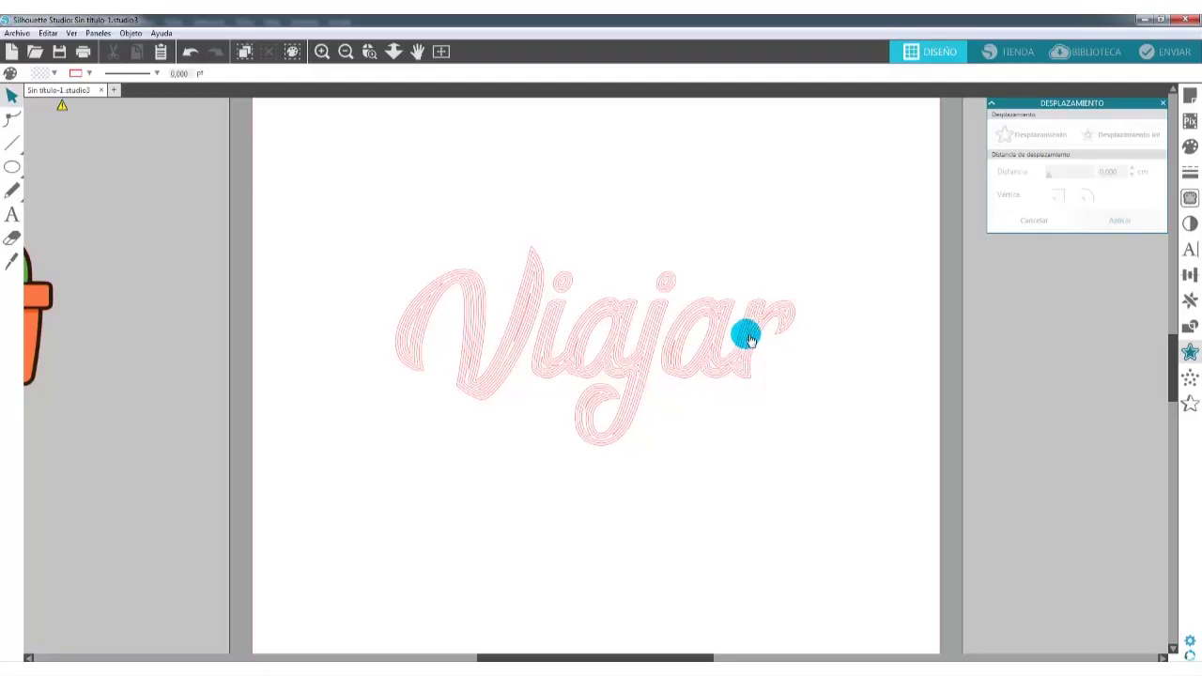
left_click_drag(824, 140, 322, 529)
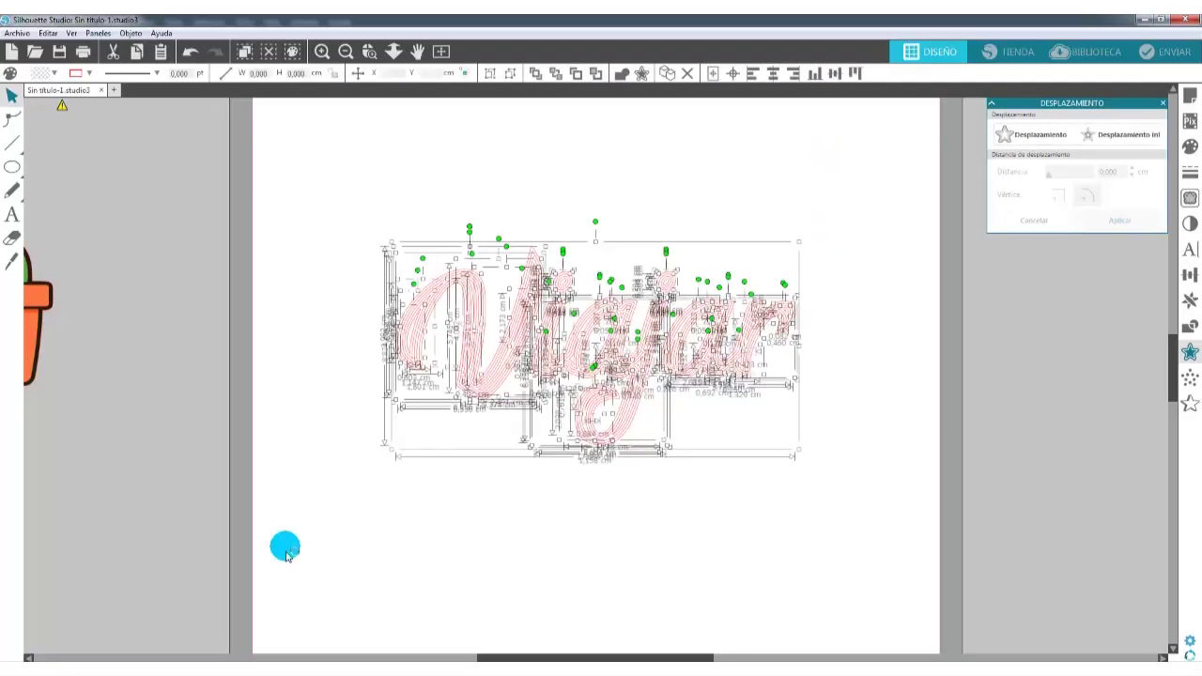
key("Delete")
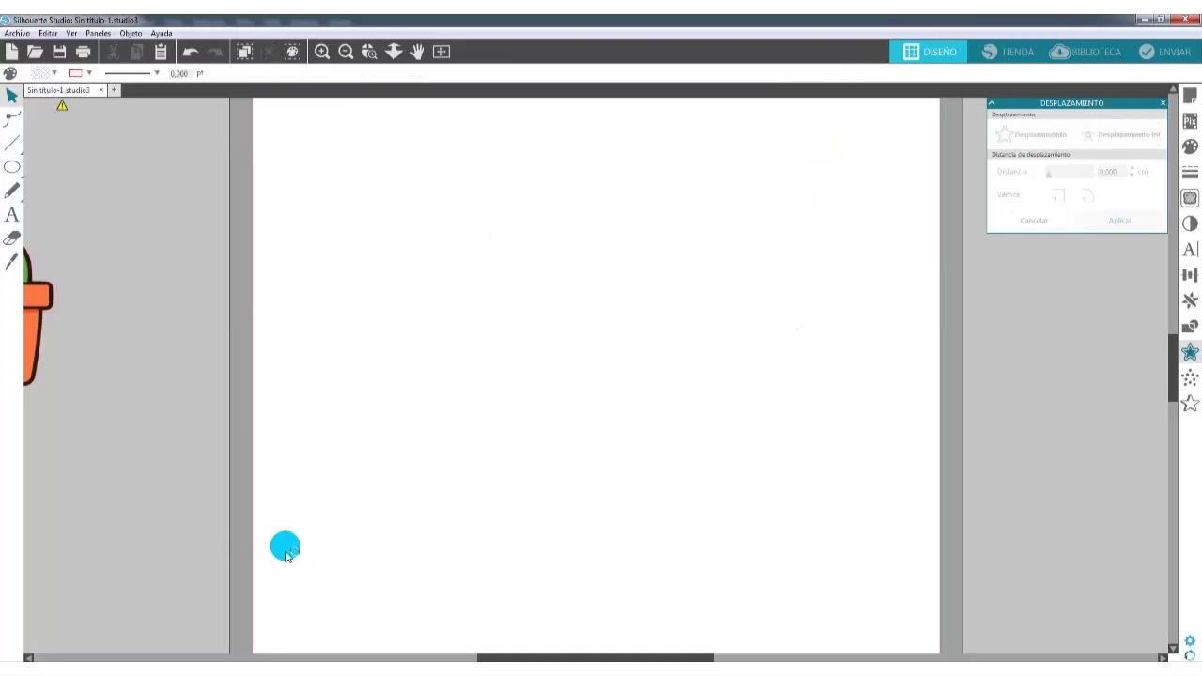
left_click_drag(38, 301, 604, 360)
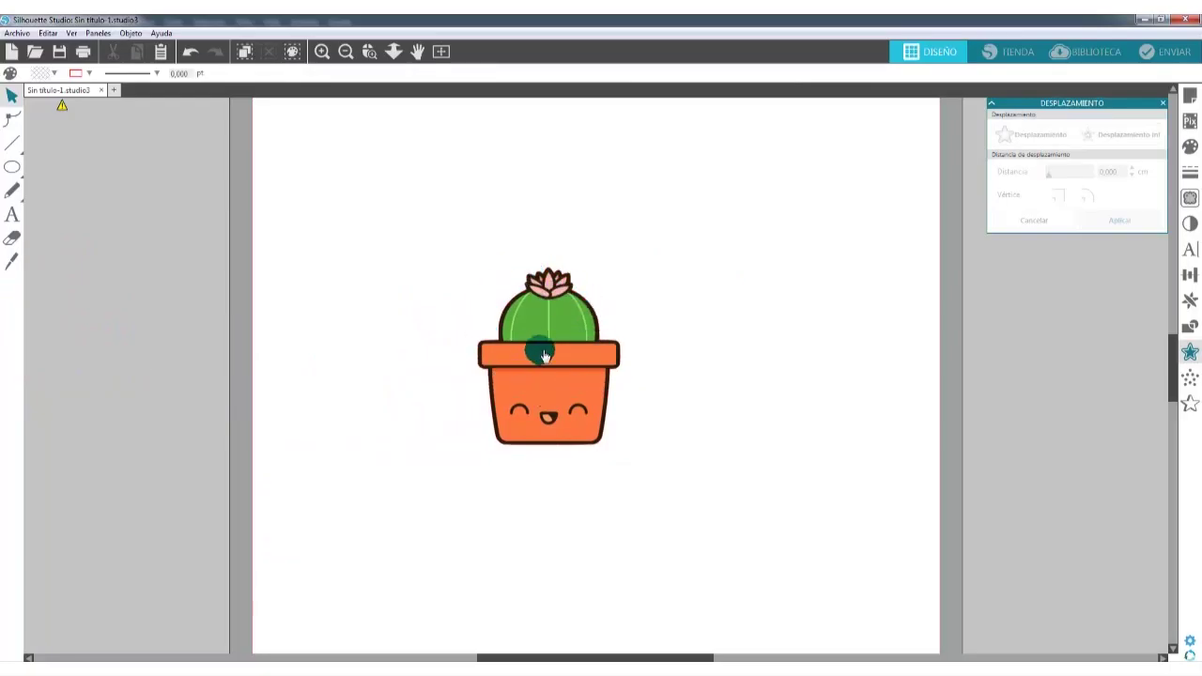
Set the cactus image's send action to Cortar to preview its cut lines, and return to the design view.
left_click(1166, 53)
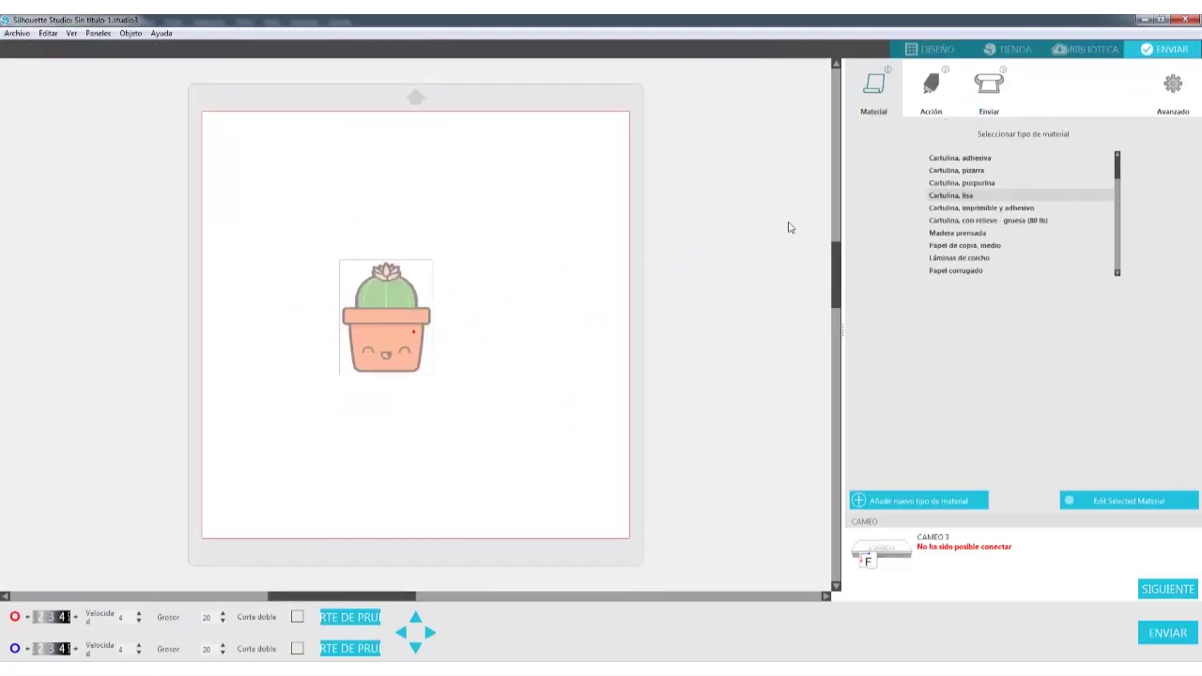
left_click(935, 94)
left_click(920, 294)
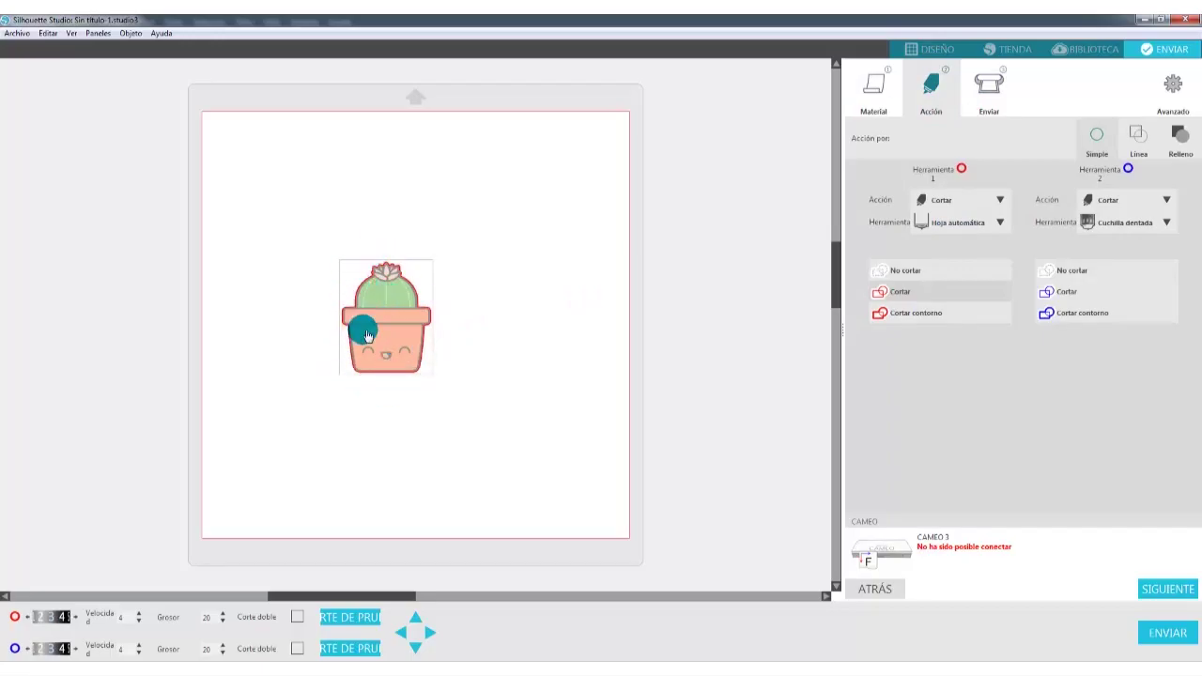
left_click(928, 49)
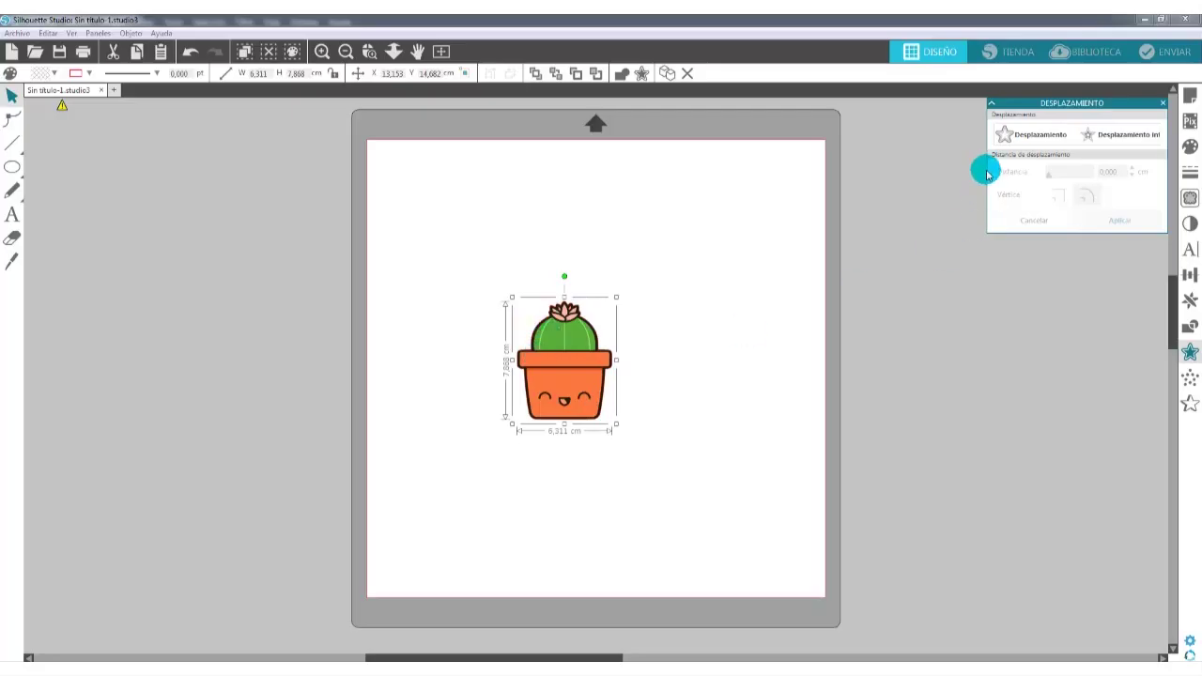
Apply an external offset of 0.381 cm with rounded corners around the cactus image.
left_click(1033, 137)
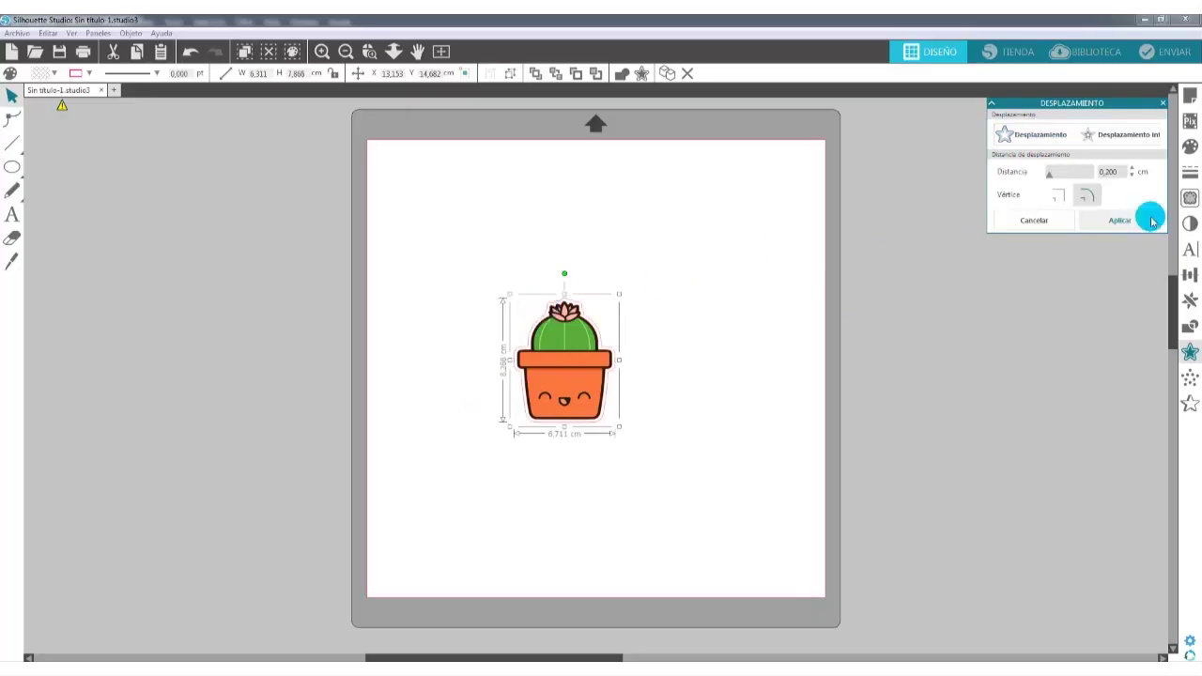
left_click(1134, 171)
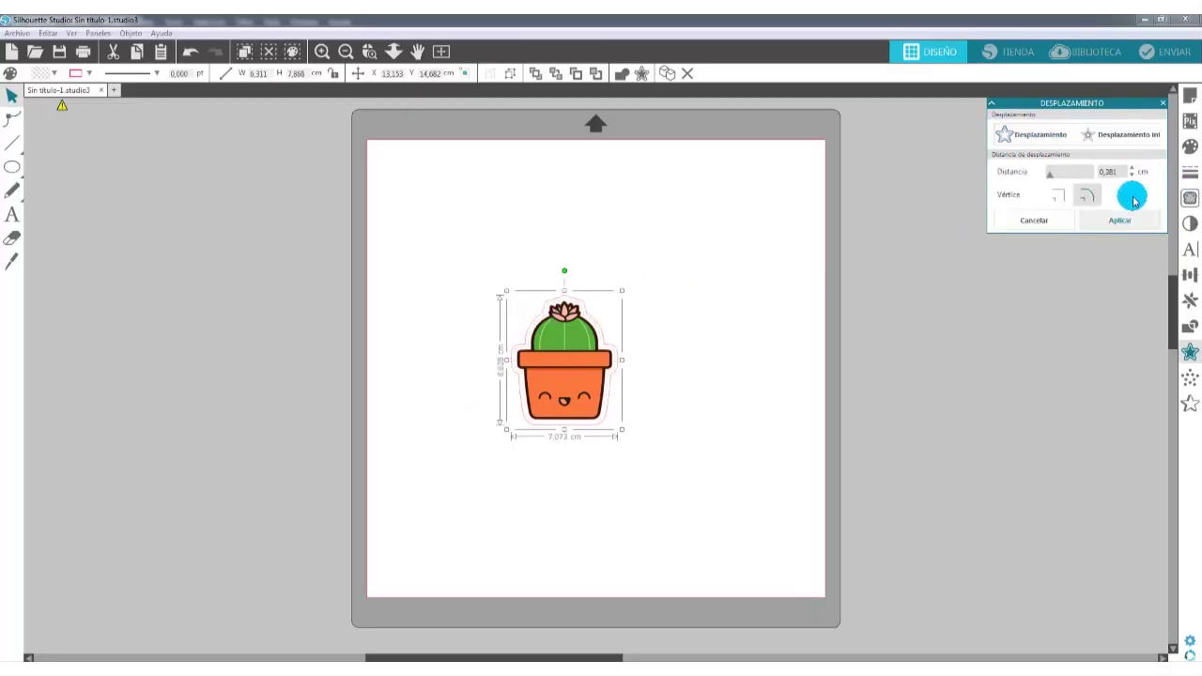
left_click(1120, 221)
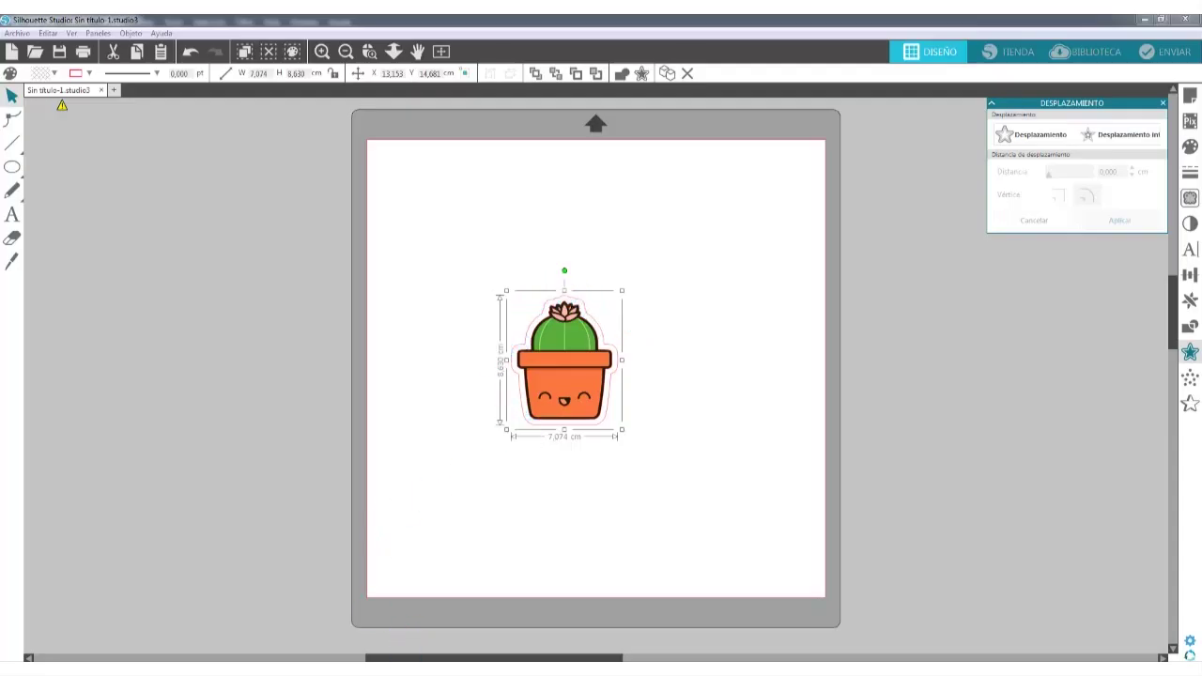
Place the white-bordered cactus just outside the left edge of the page, beside the offset cactus.
left_click_drag(438, 655, 516, 393)
left_click(462, 291)
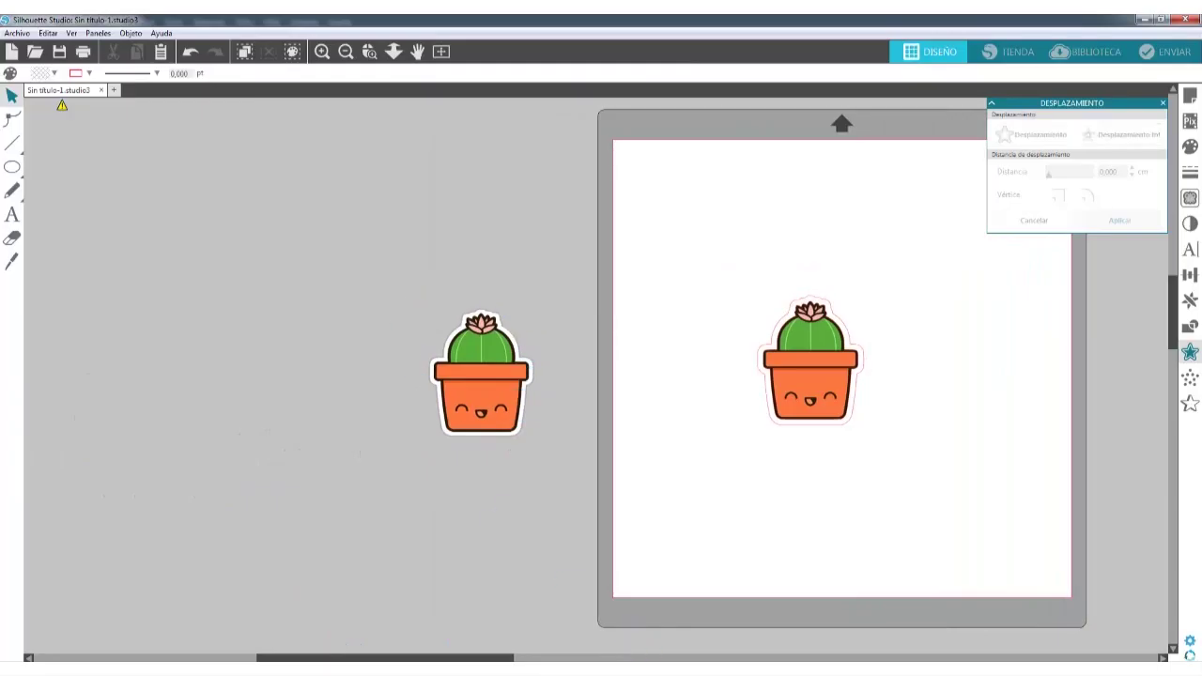
left_click(639, 656)
left_click_drag(512, 655, 402, 654)
Move the cactus out of its offset outline to above the white-bordered one, and undo the move.
left_click_drag(504, 384, 180, 207)
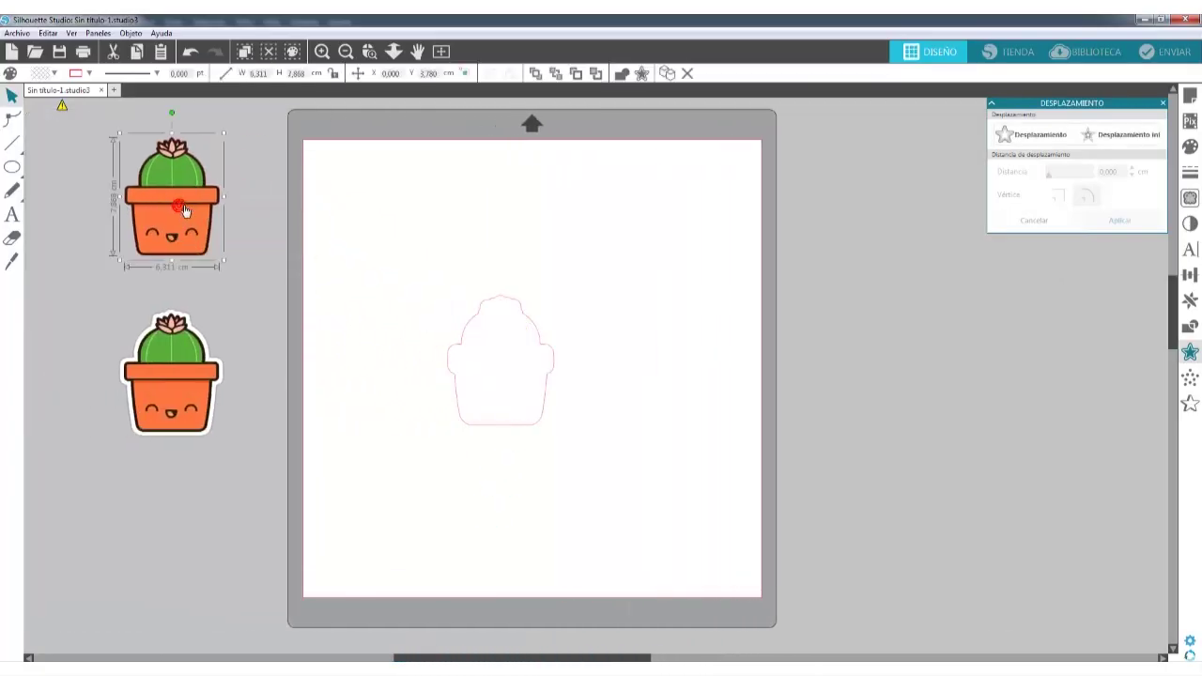
left_click(189, 52)
left_click(189, 52)
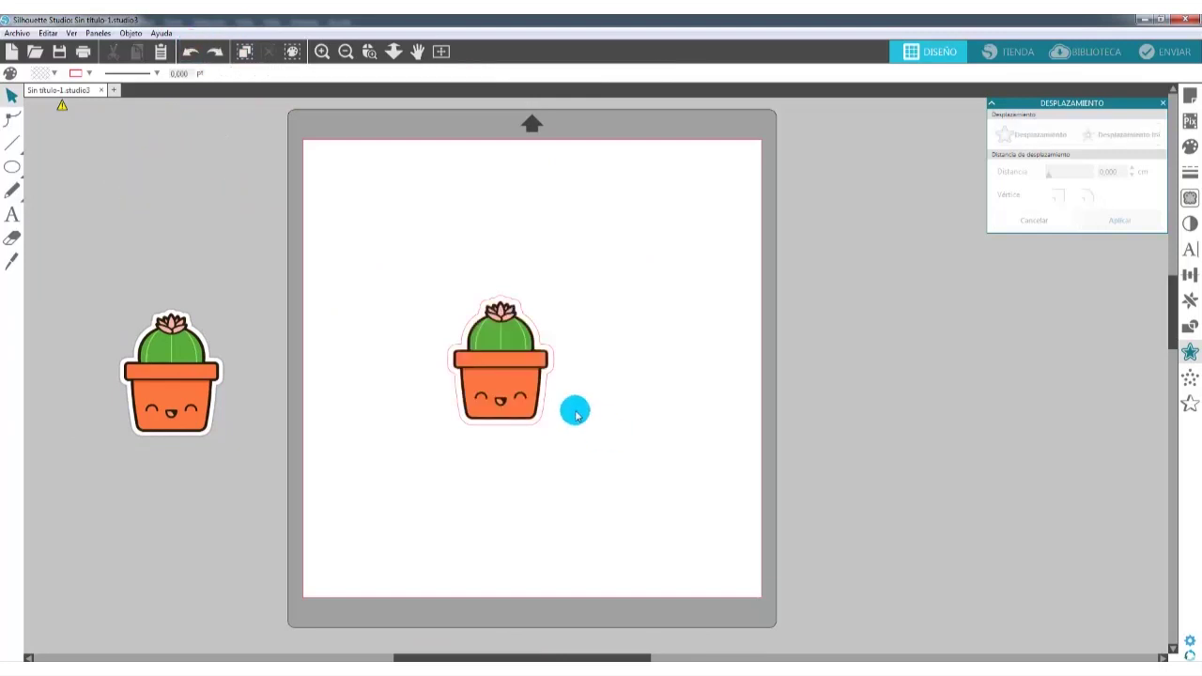
Set the cactus image to No cortar in the send settings, leaving its offset outline set to cut.
left_click(1167, 51)
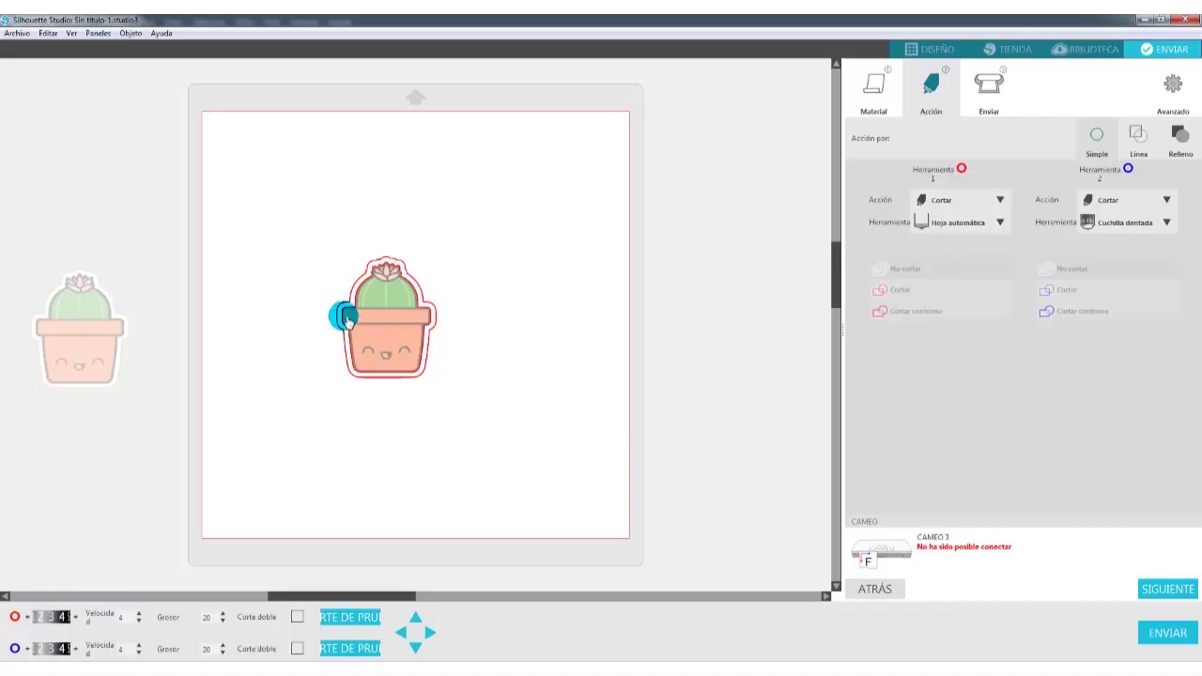
left_click(377, 272)
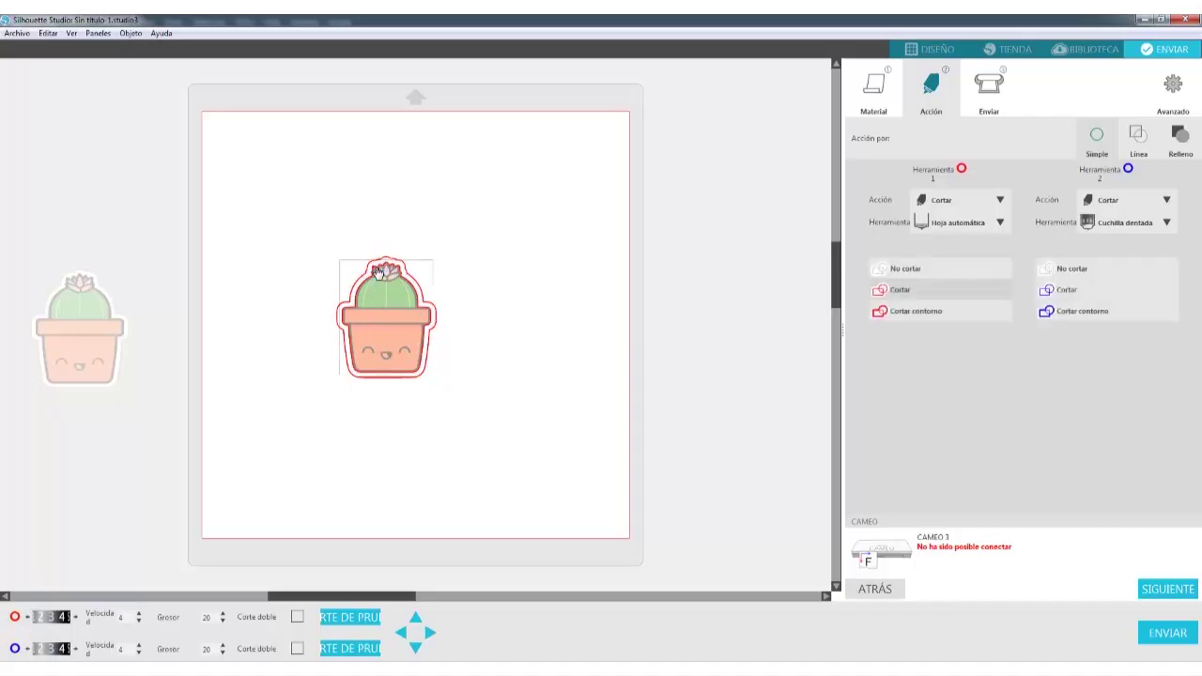
left_click(906, 268)
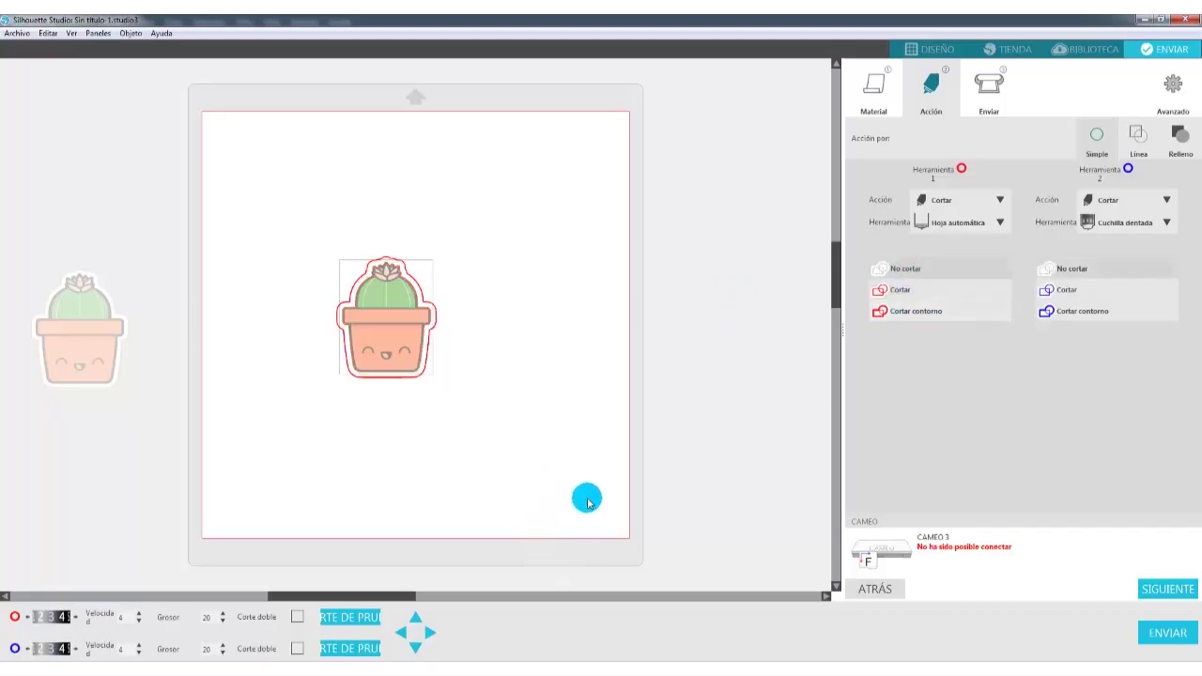
left_click(501, 402)
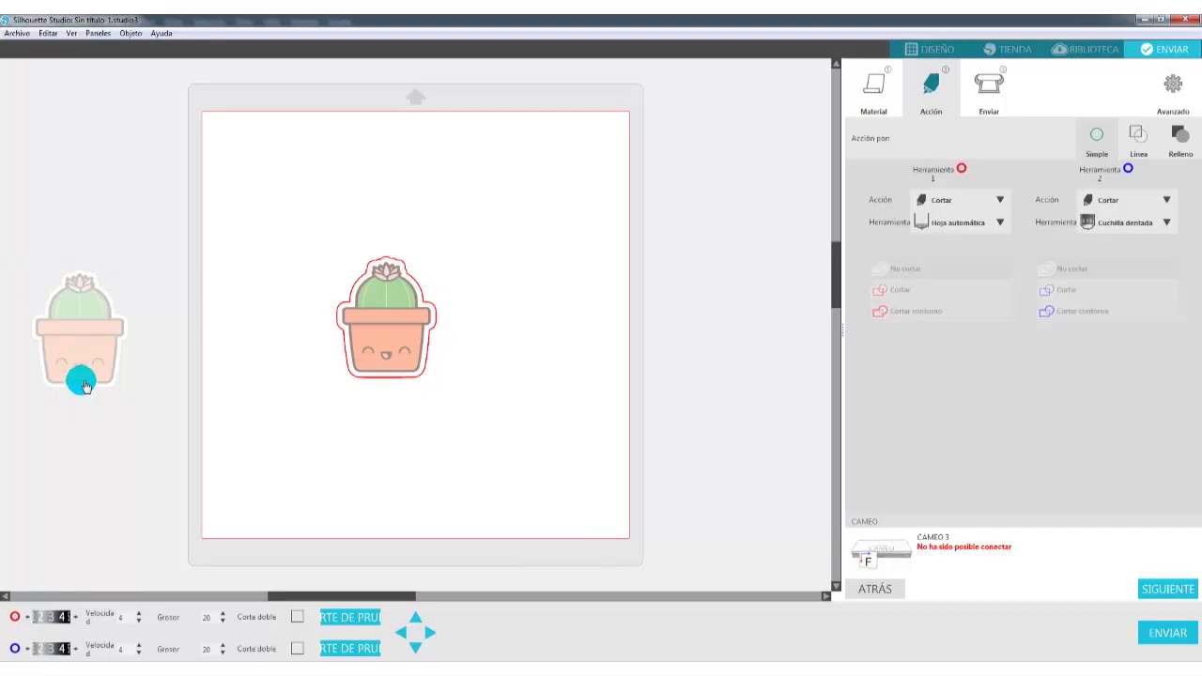